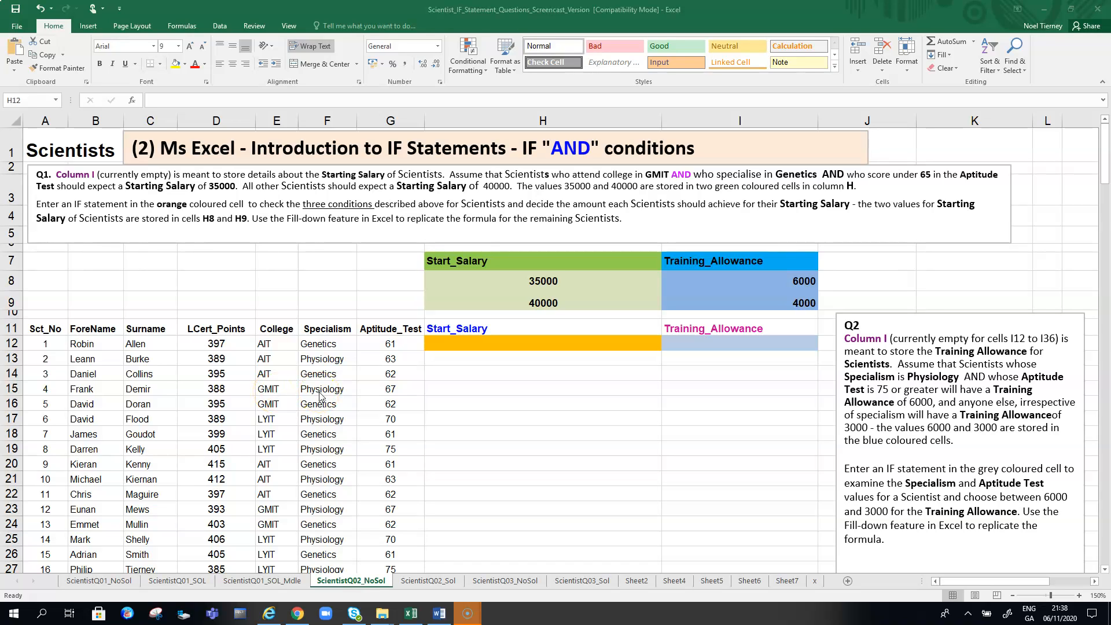
- Bold the College, Specialism and Aptitude_Test values of scientist 5 in cells E16:G16
click(267, 404)
key(F2)
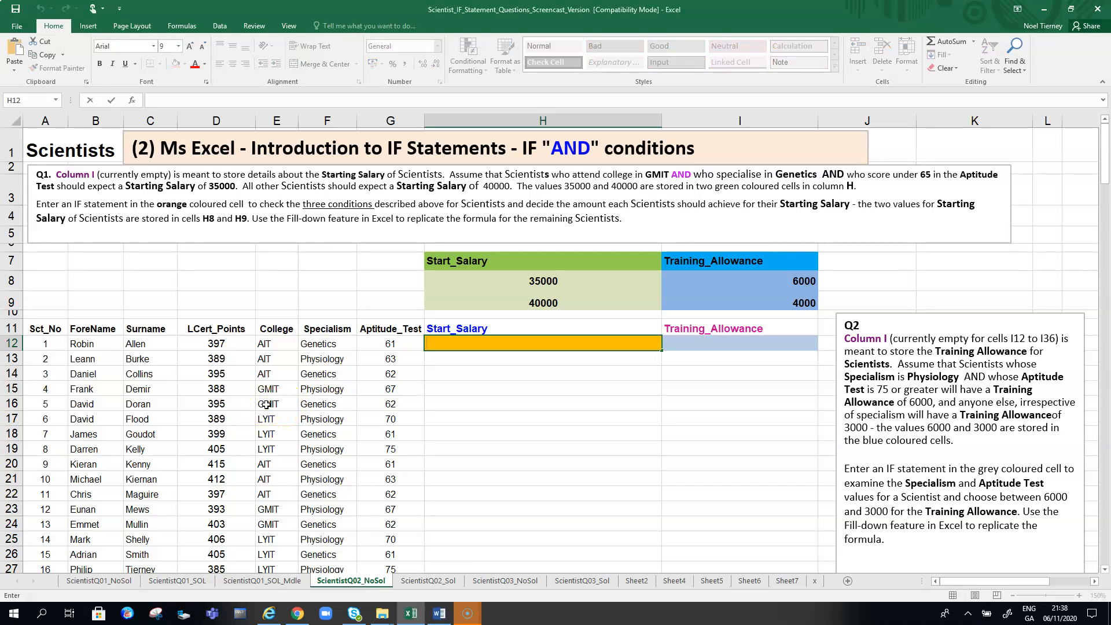
drag(267, 404, 377, 406)
key(ctrl+b)
click(387, 448)
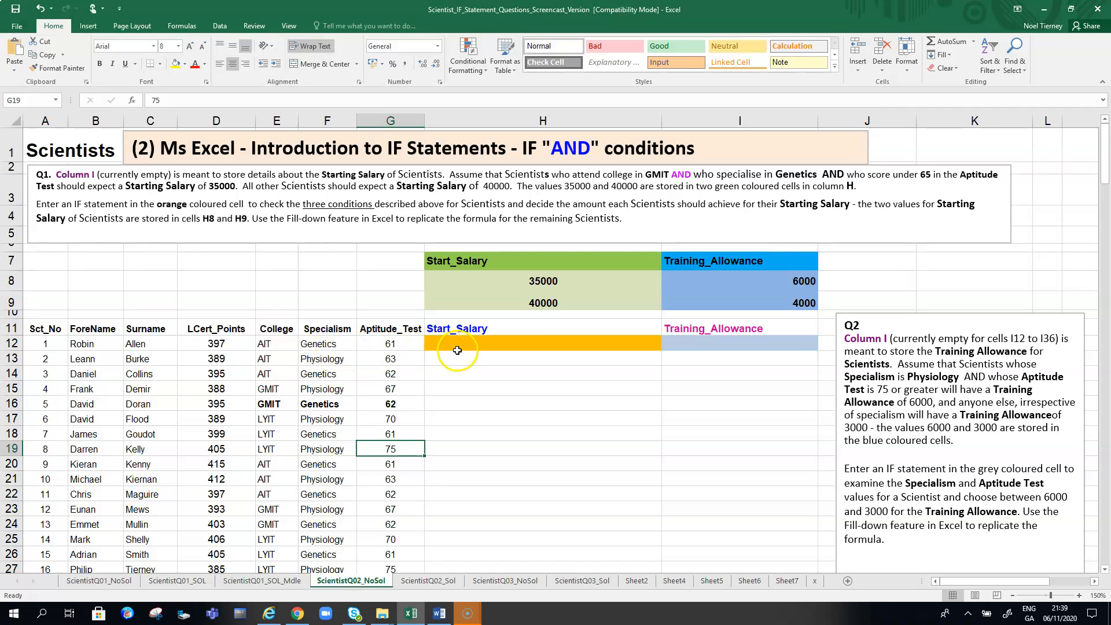
drag(459, 344, 457, 392)
click(457, 405)
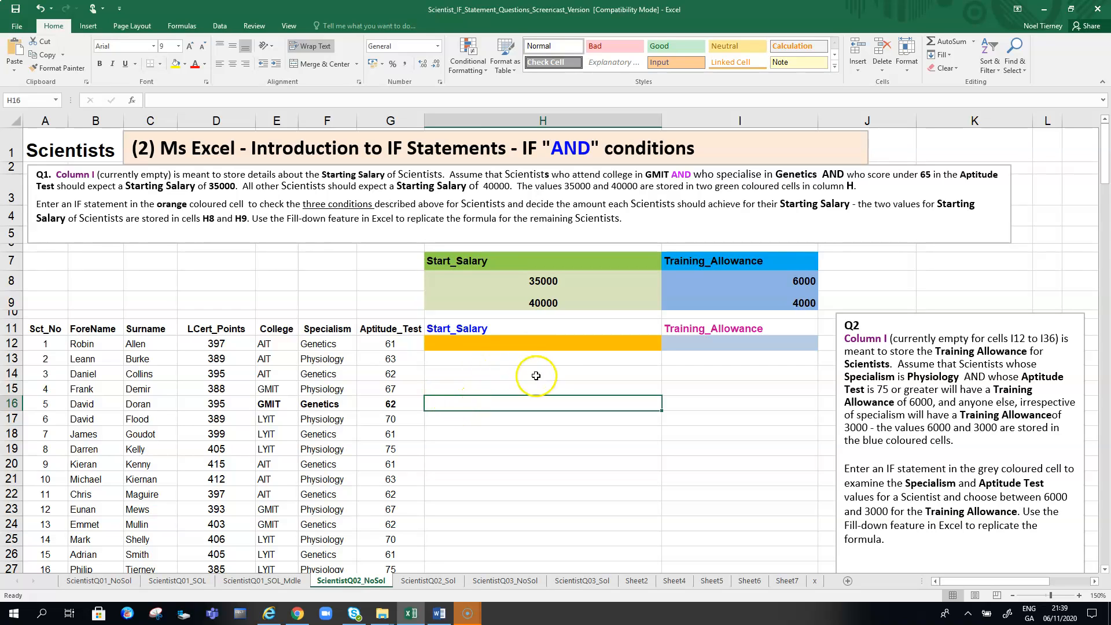
- Begin an IF formula with a nested AND() as its logical test in the orange cell H12
click(466, 345)
click(195, 98)
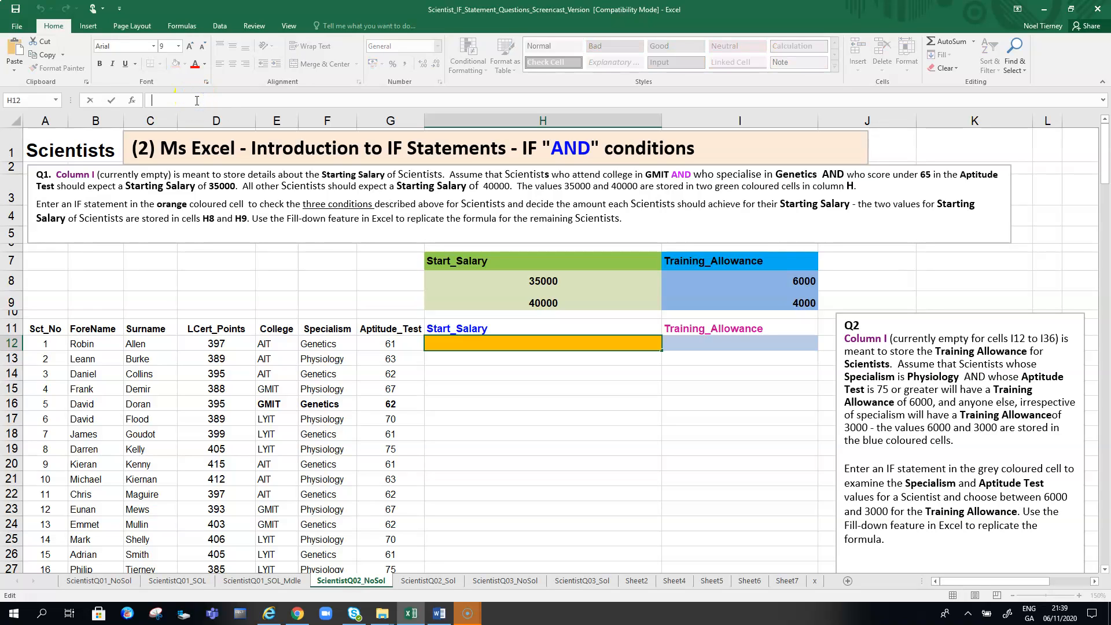
text(=If)
key(BackSpace)
key(BackSpace)
text(I)
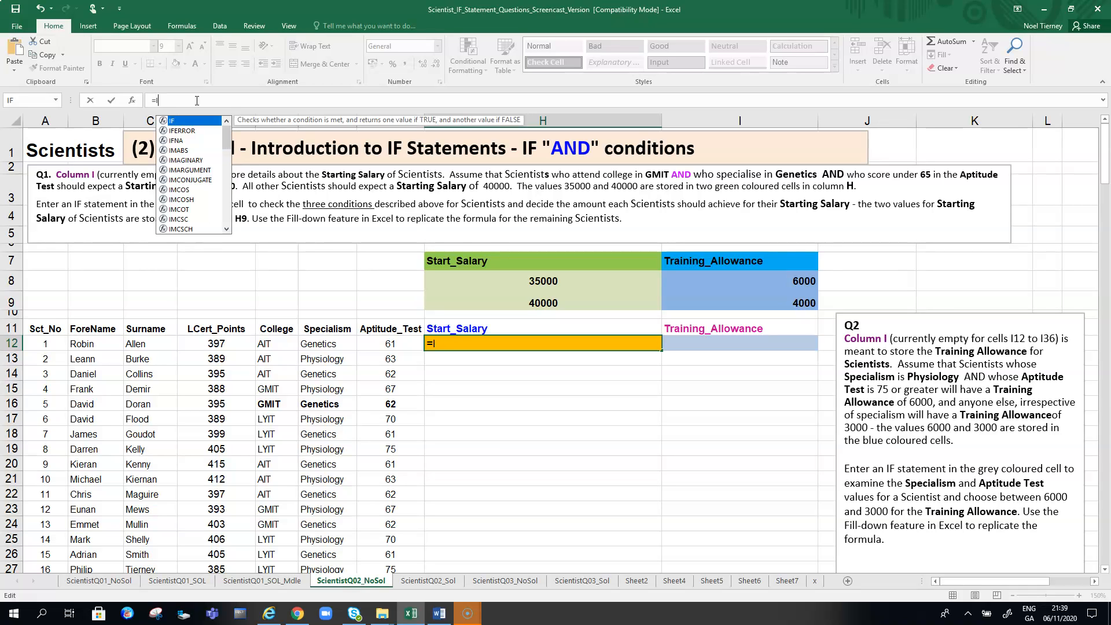
text(F()
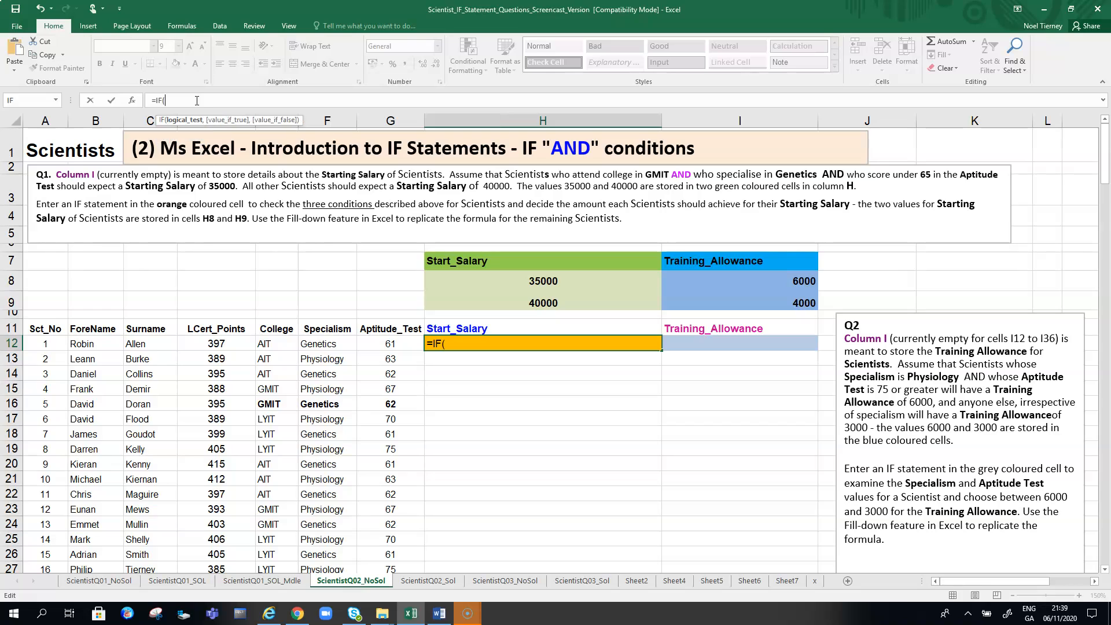
text(A)
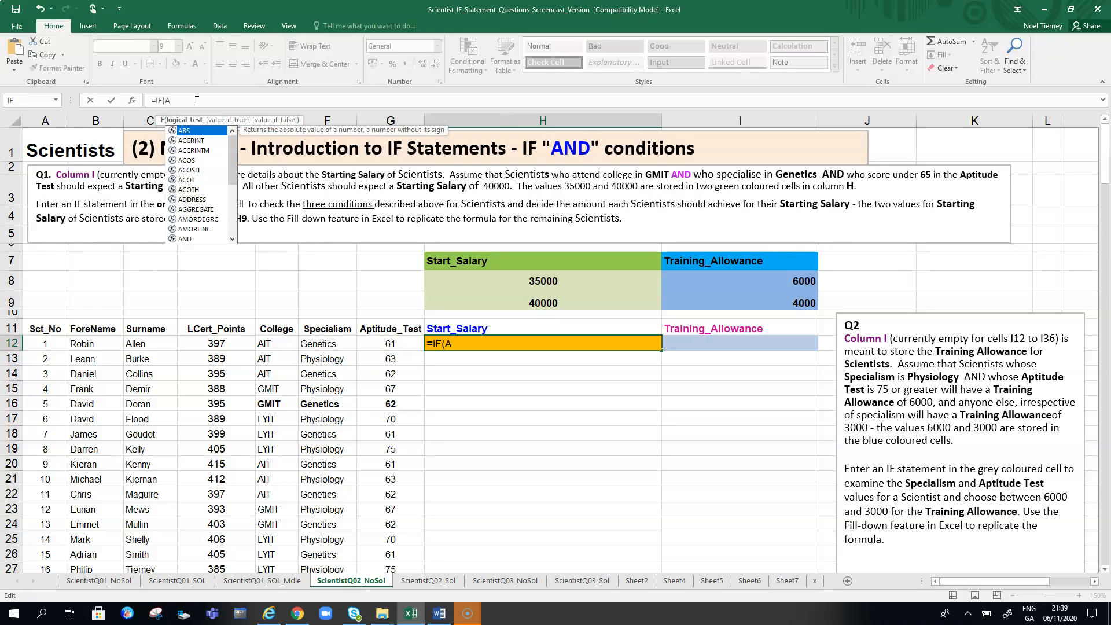
text(ND)
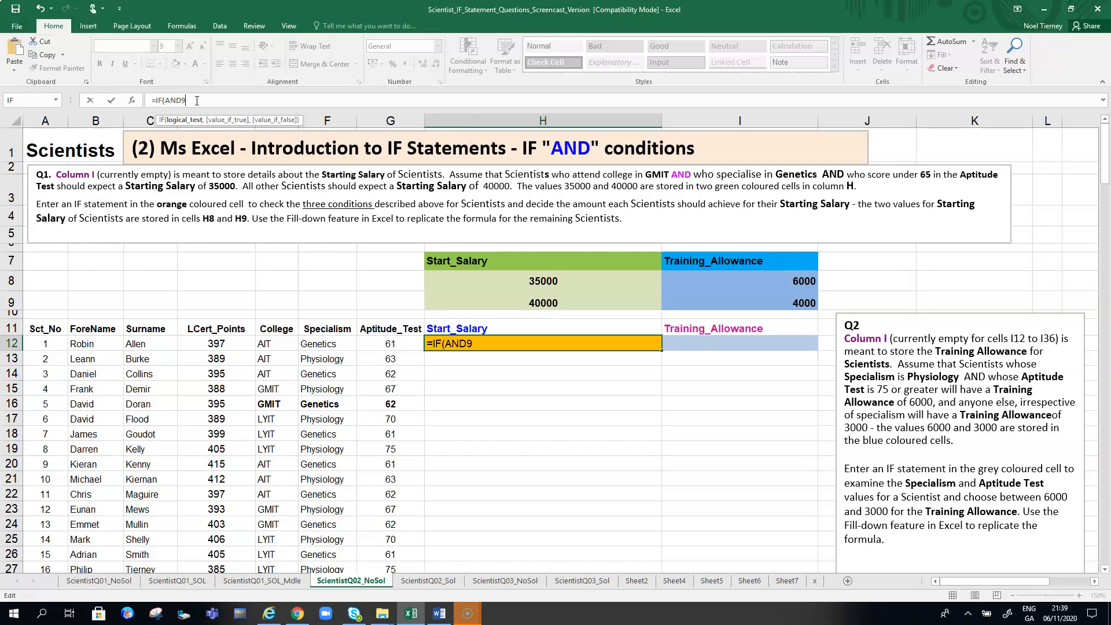
text(()
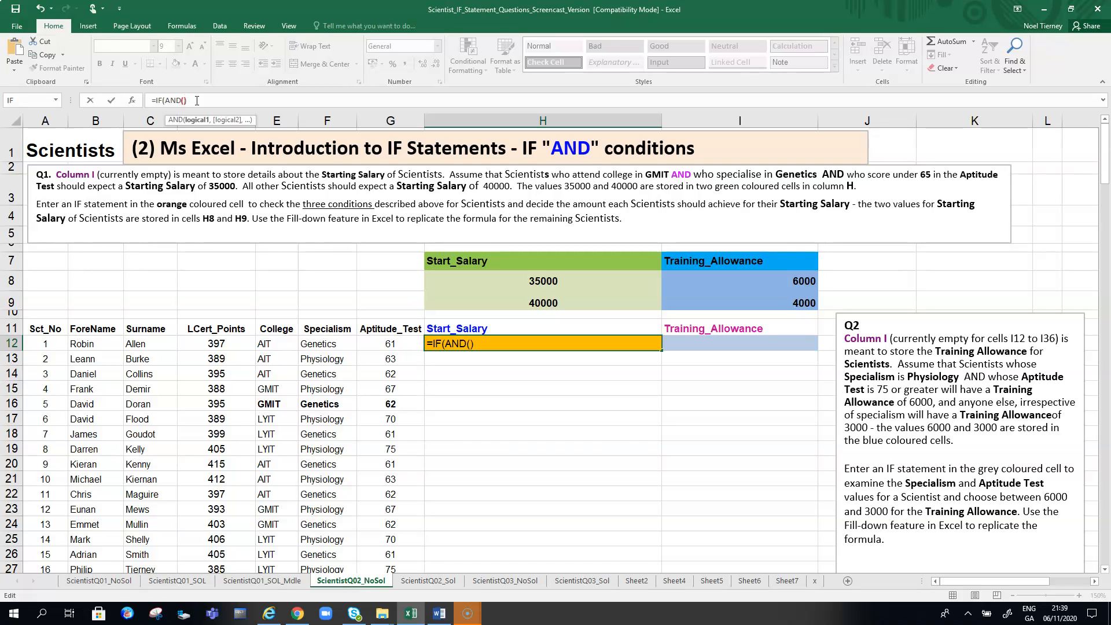
- Enter E12="GMIT" and F12="Genetics" as the first two conditions inside the AND function
key(Left)
text(E12)
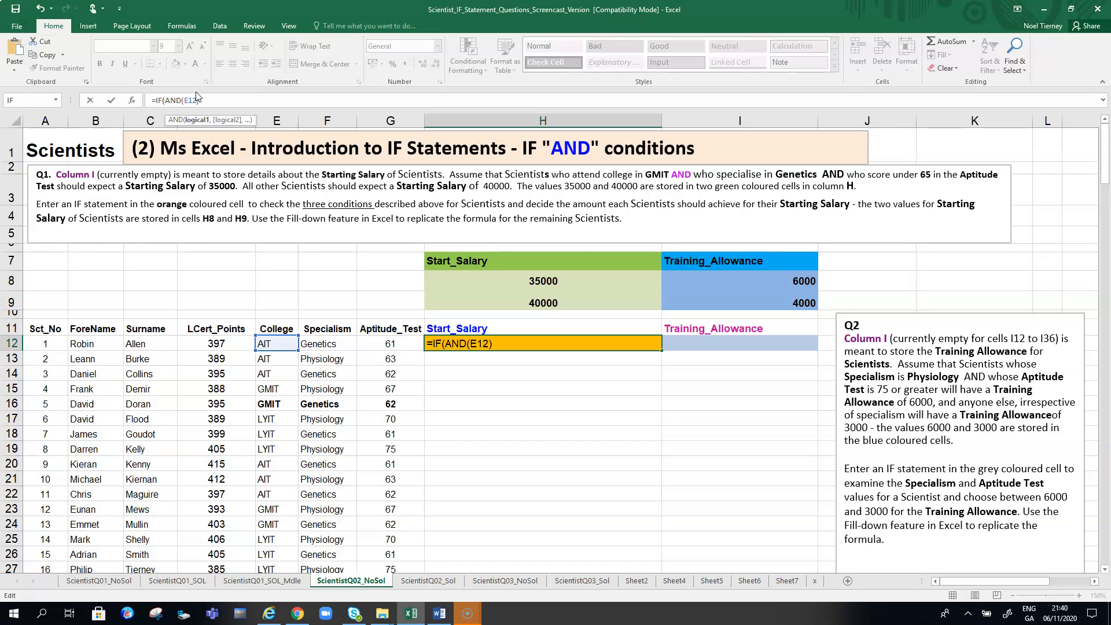
text(="GMIT")
text(,)
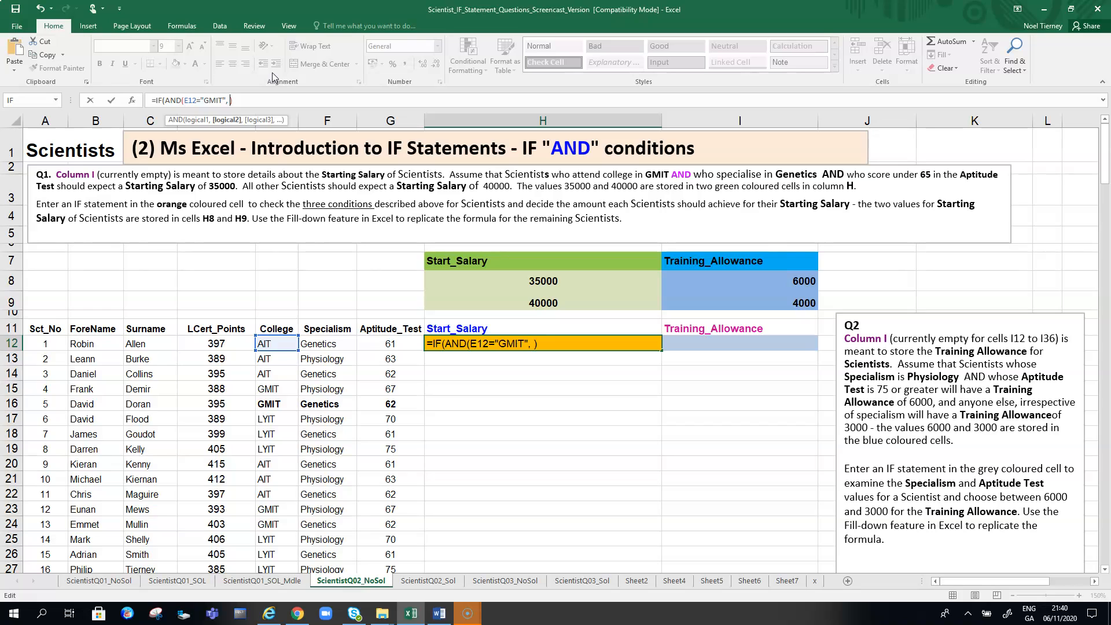
text(F12=)
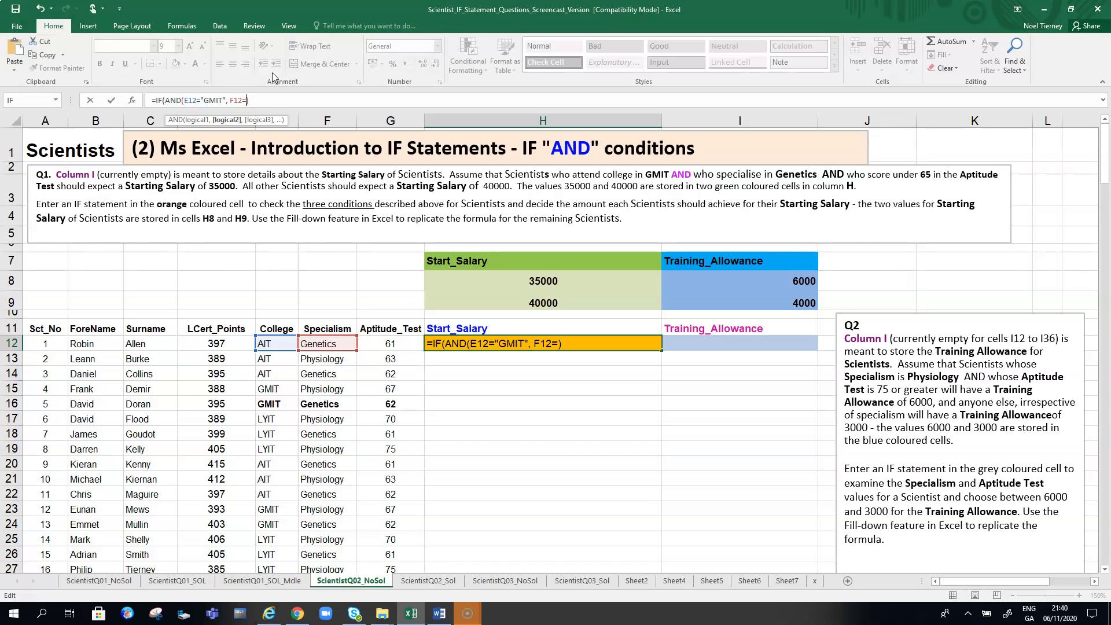
text(")
text(")
text(Genetics)
text(,)
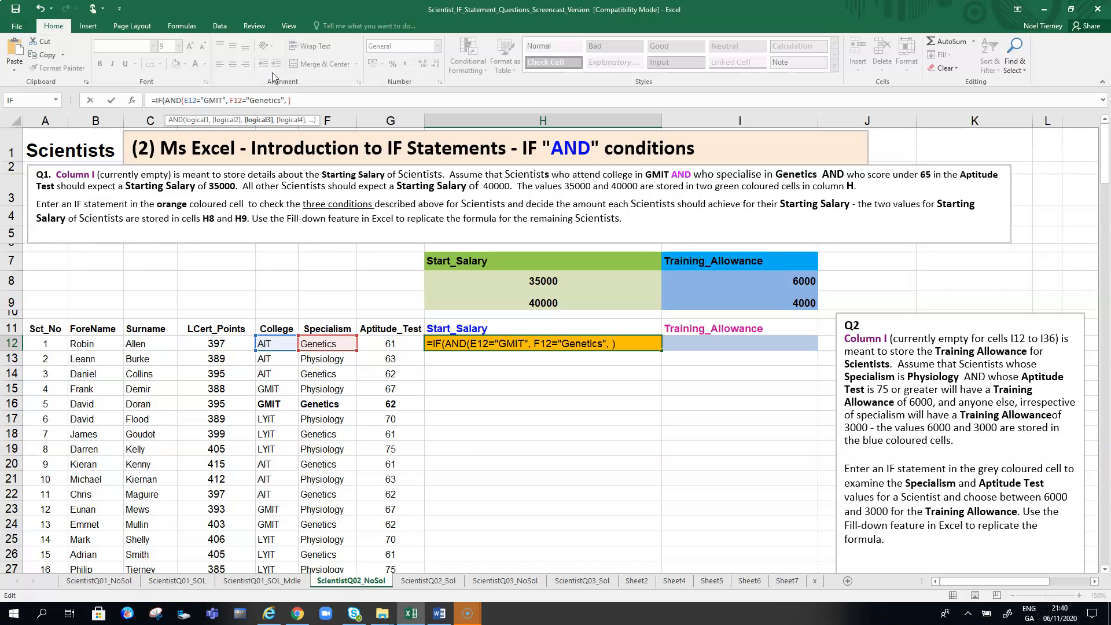
- Add G12<65 as the third AND condition, leaving the cursor after the AND function's closing bracket
text(G12)
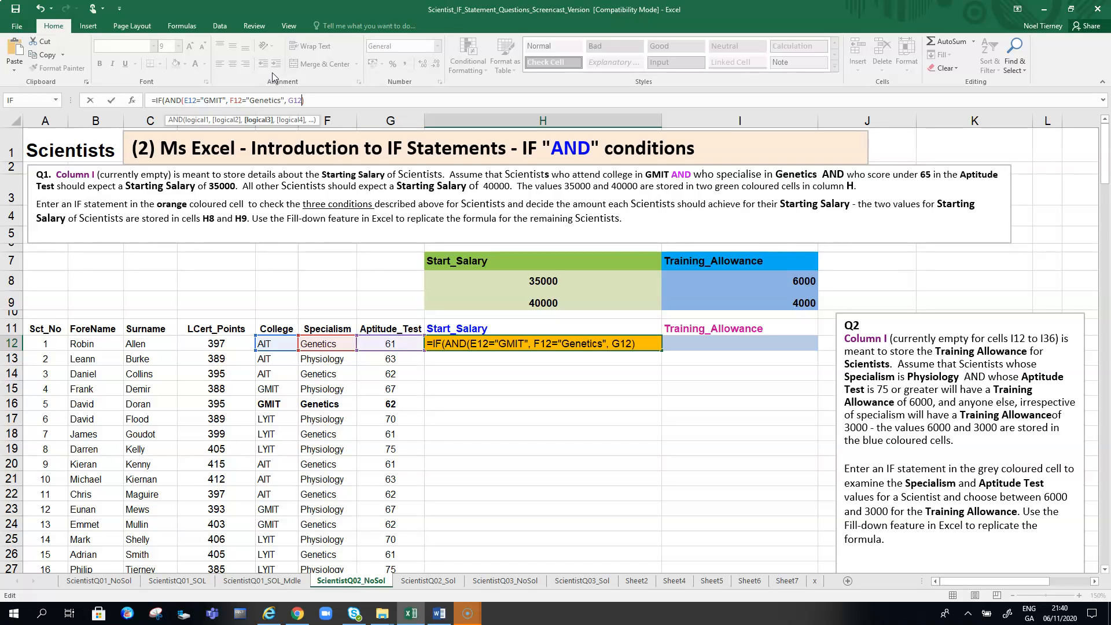
text(<65)
drag(184, 100, 313, 99)
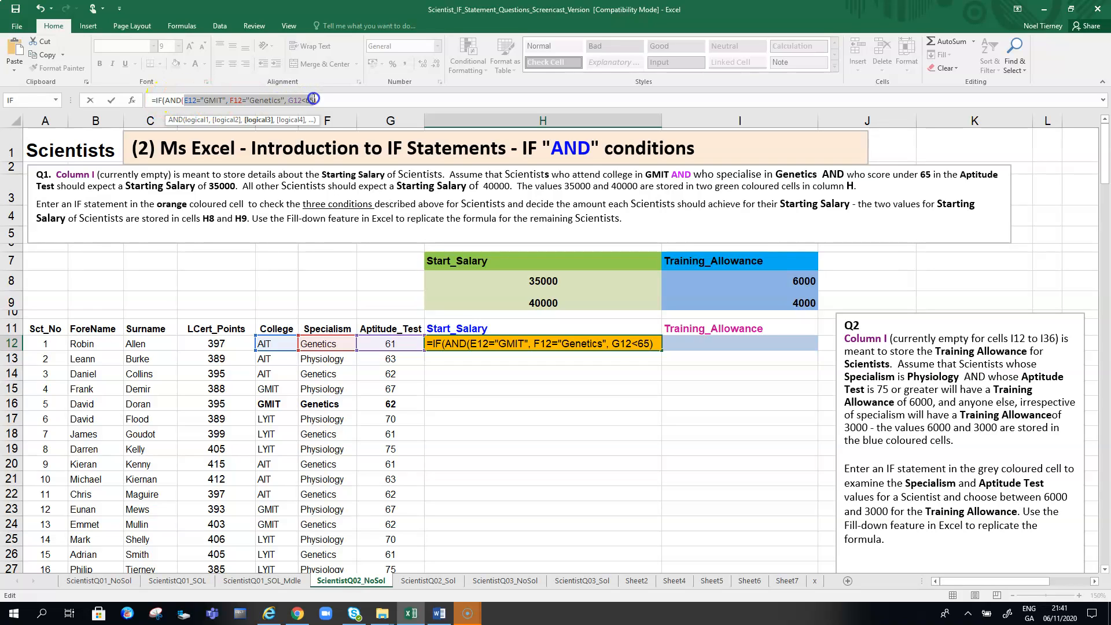
click(319, 100)
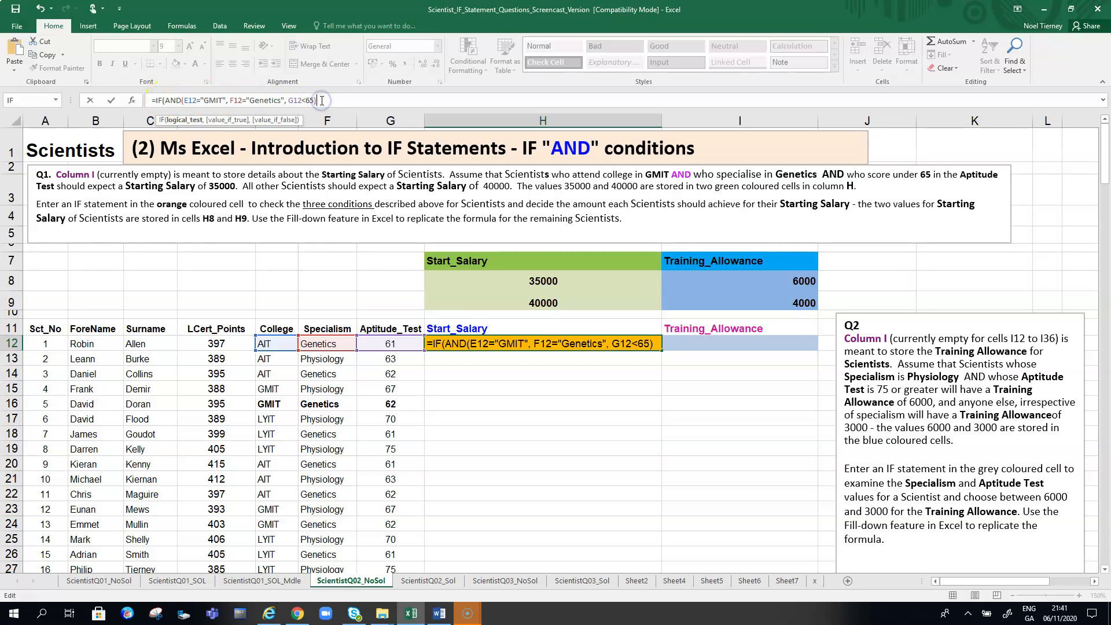
- Complete the H12 formula with H8 as the value if true and H9 as the value if false
text(,)
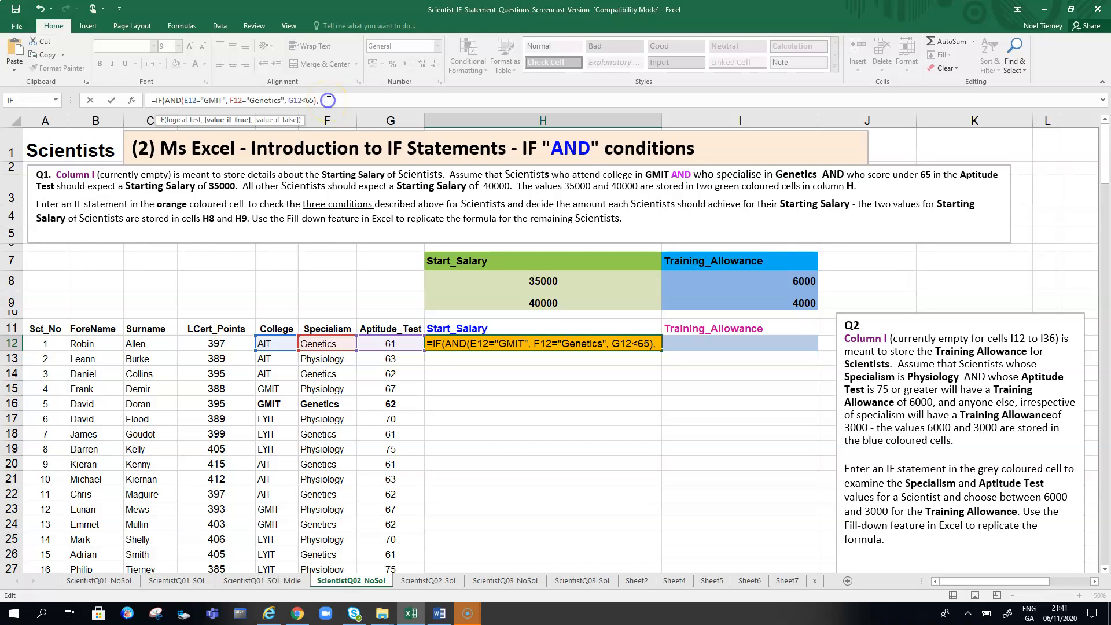
click(521, 282)
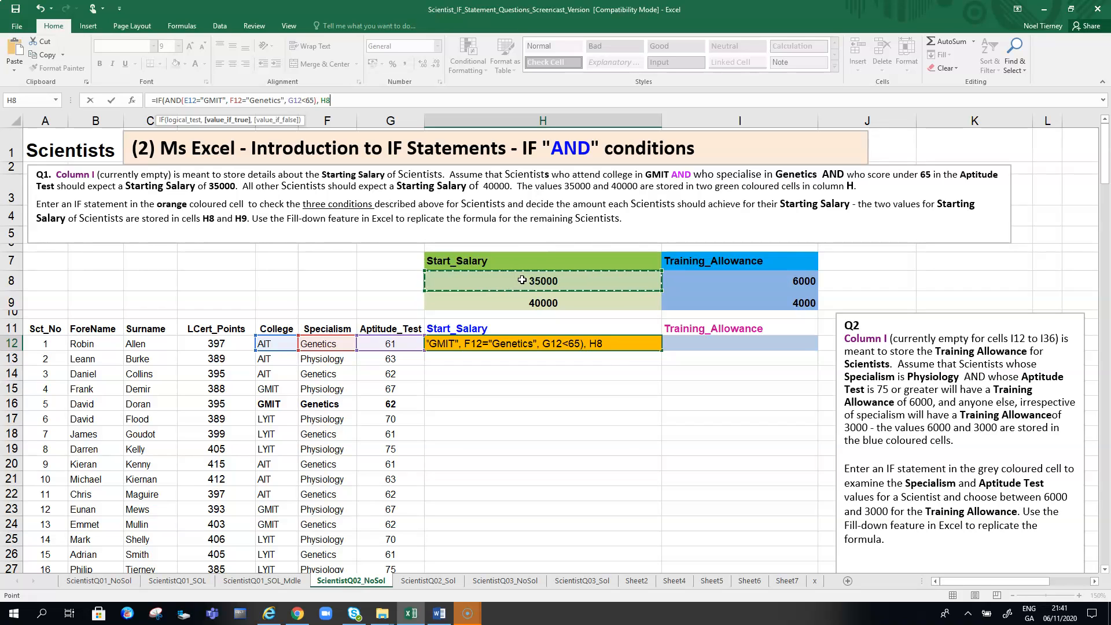
text(,)
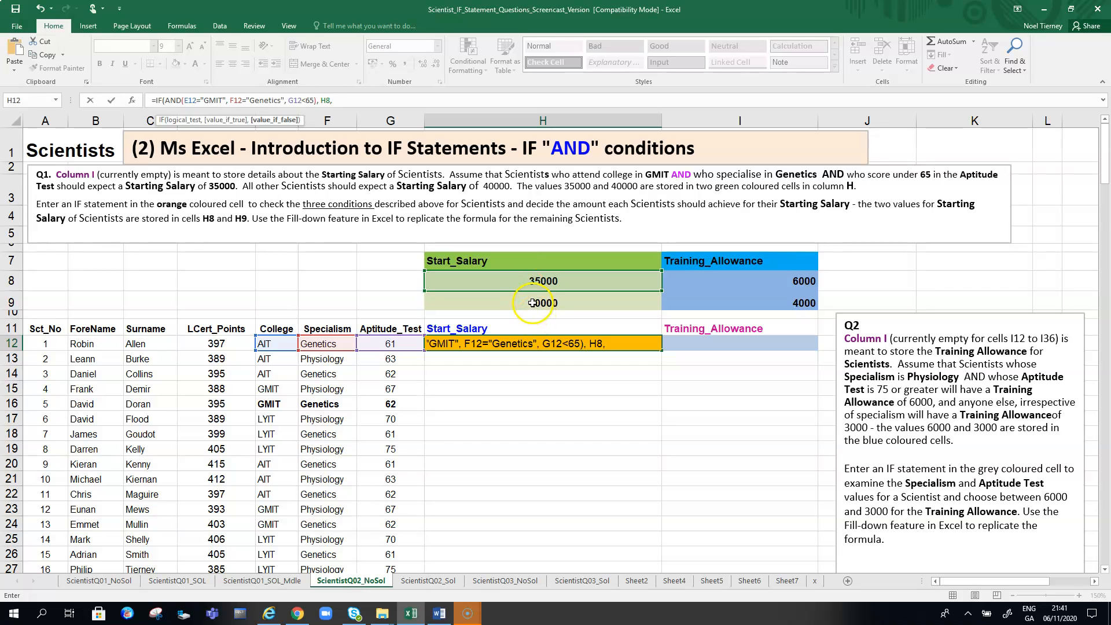
click(531, 303)
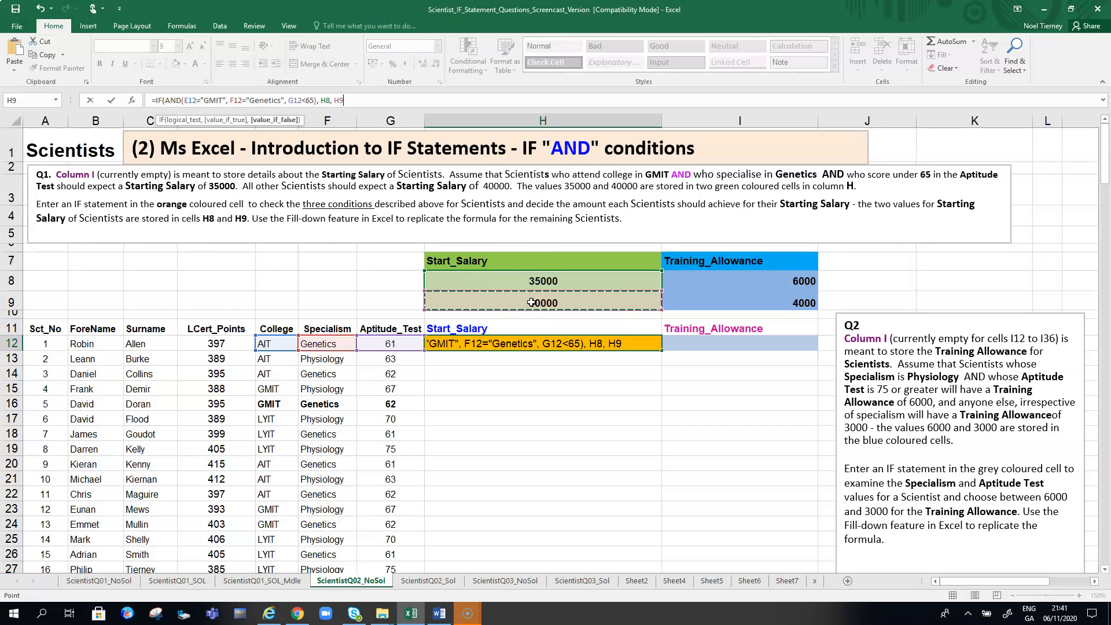
text())
key(Return)
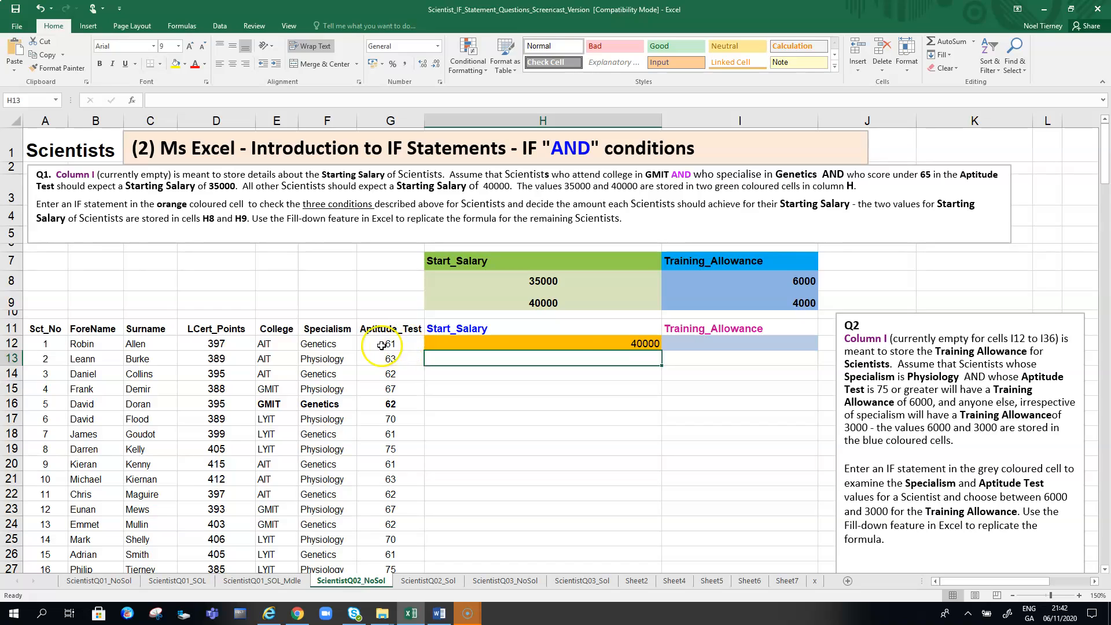
- Try filling the starting salary formula from H12 down to H16
click(656, 345)
drag(659, 348, 661, 407)
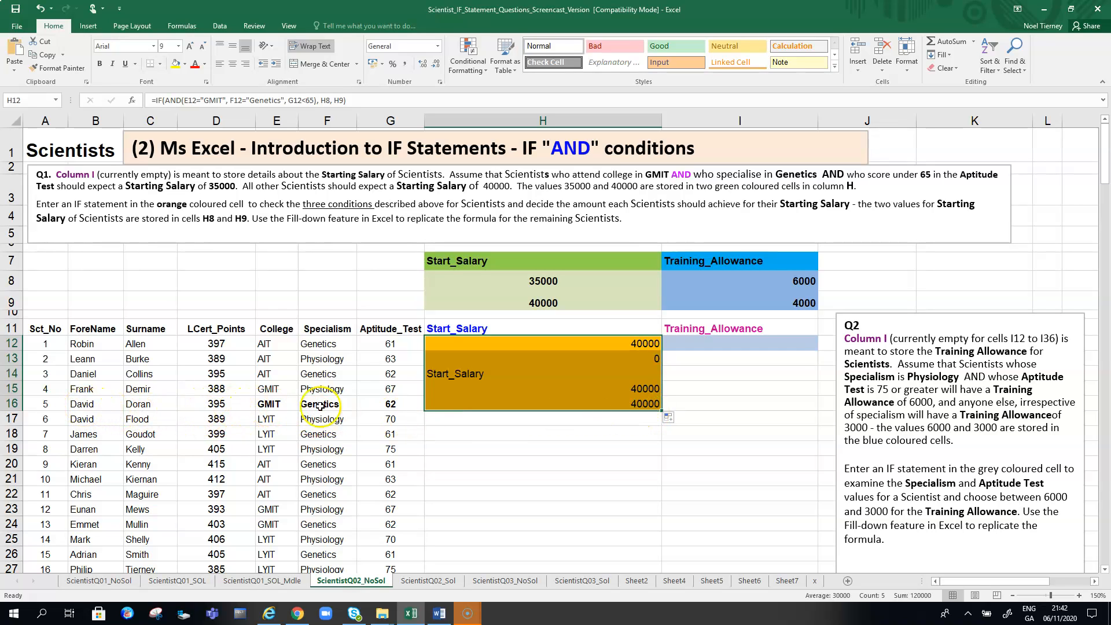
- Examine the filled formulas in H12:H16 to see how the salary cell references change from row to row
click(643, 403)
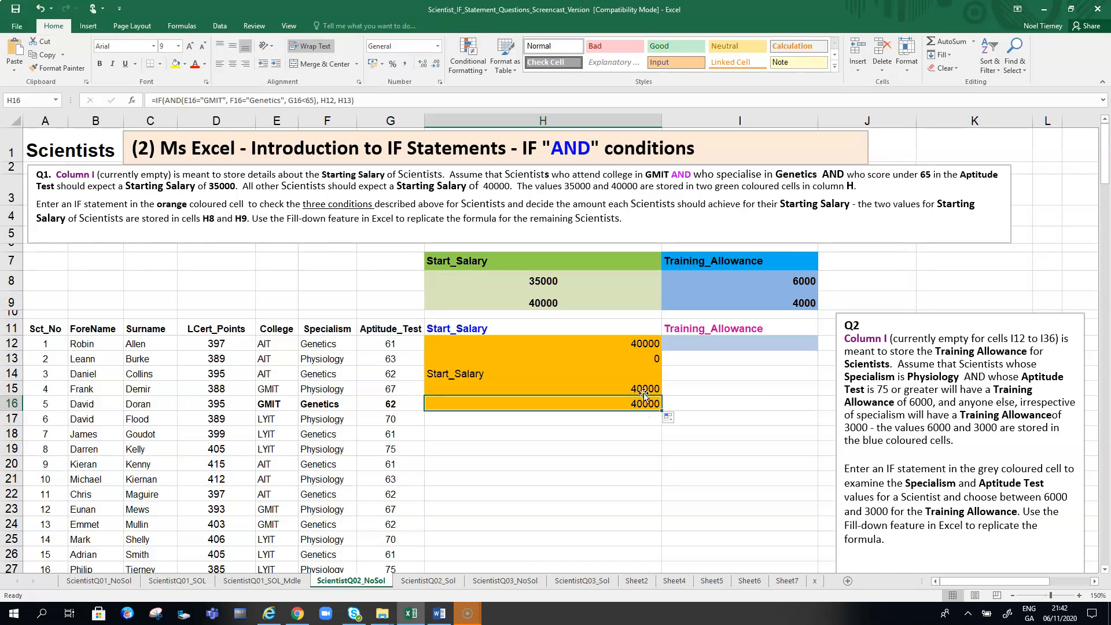
click(642, 392)
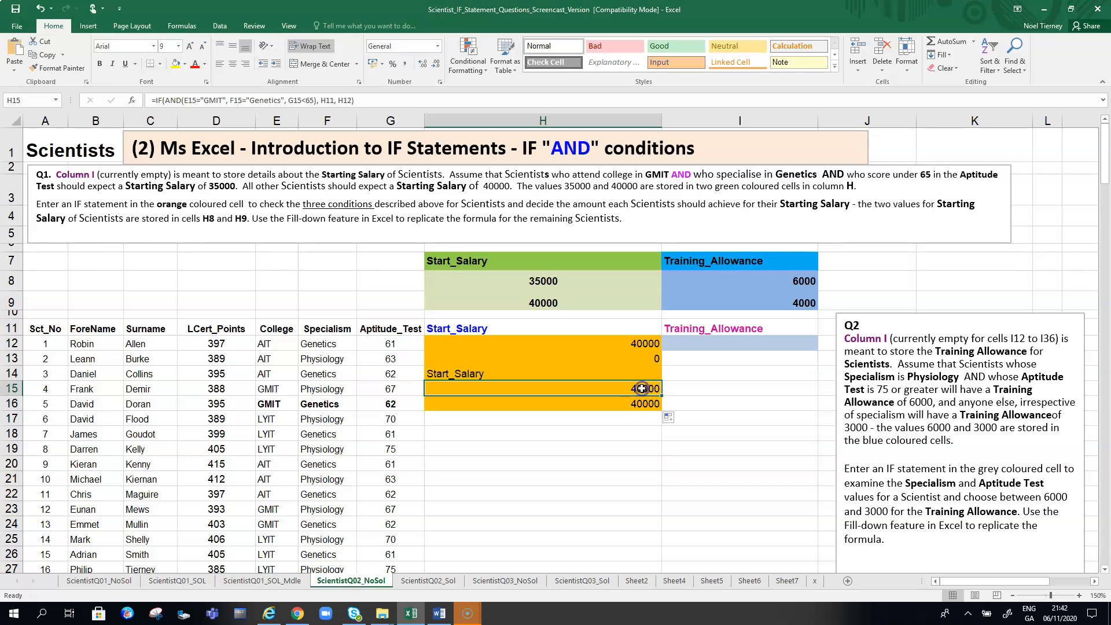
click(440, 373)
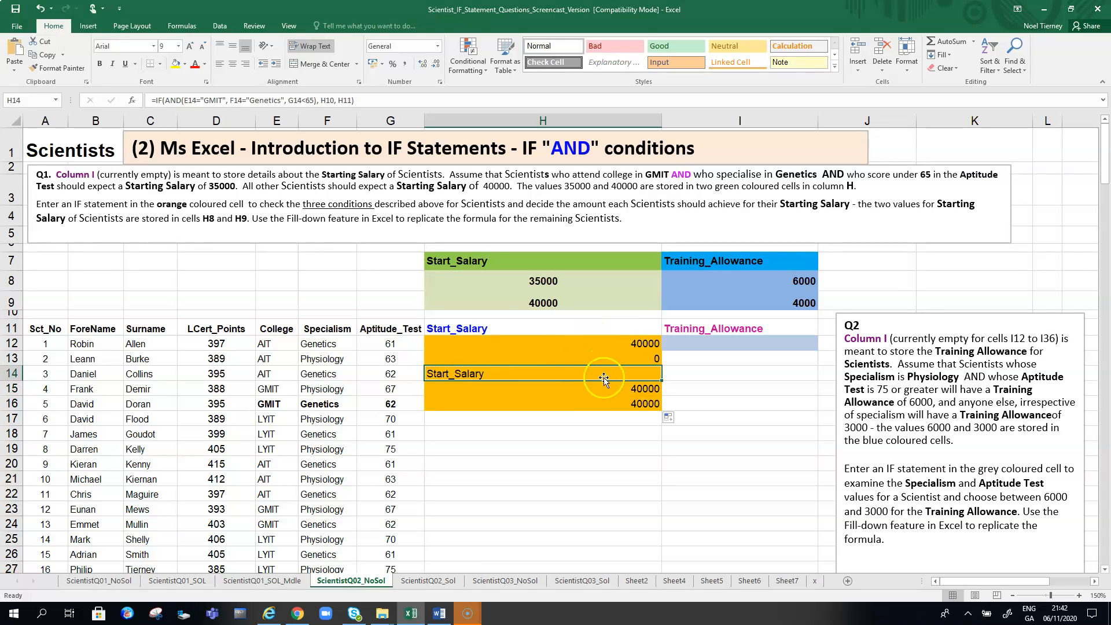
click(605, 400)
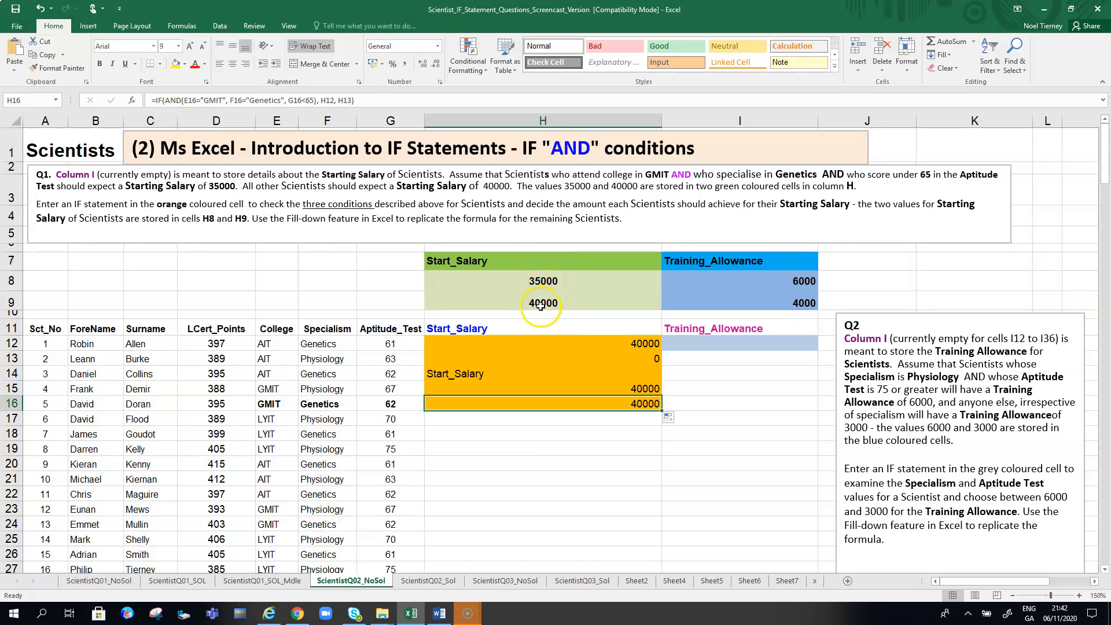
click(644, 343)
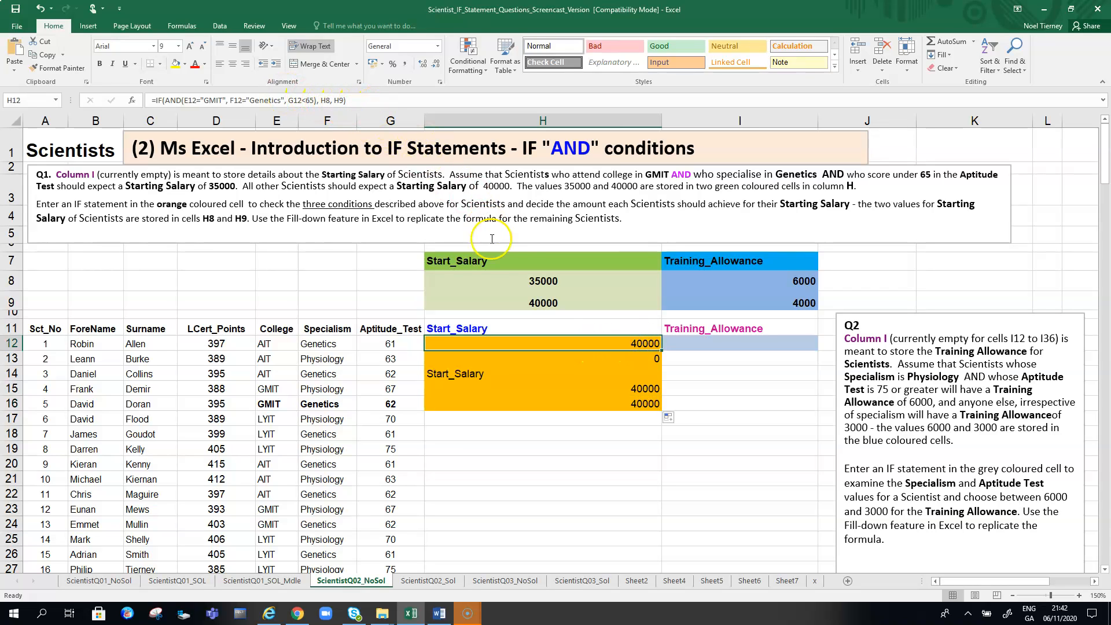
click(645, 358)
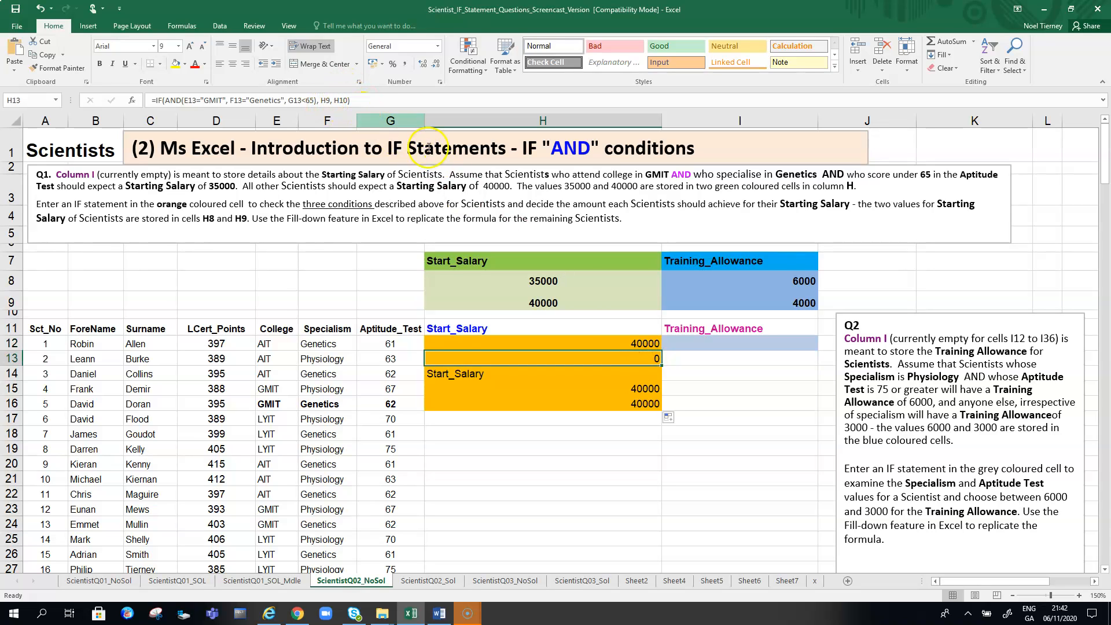
click(647, 377)
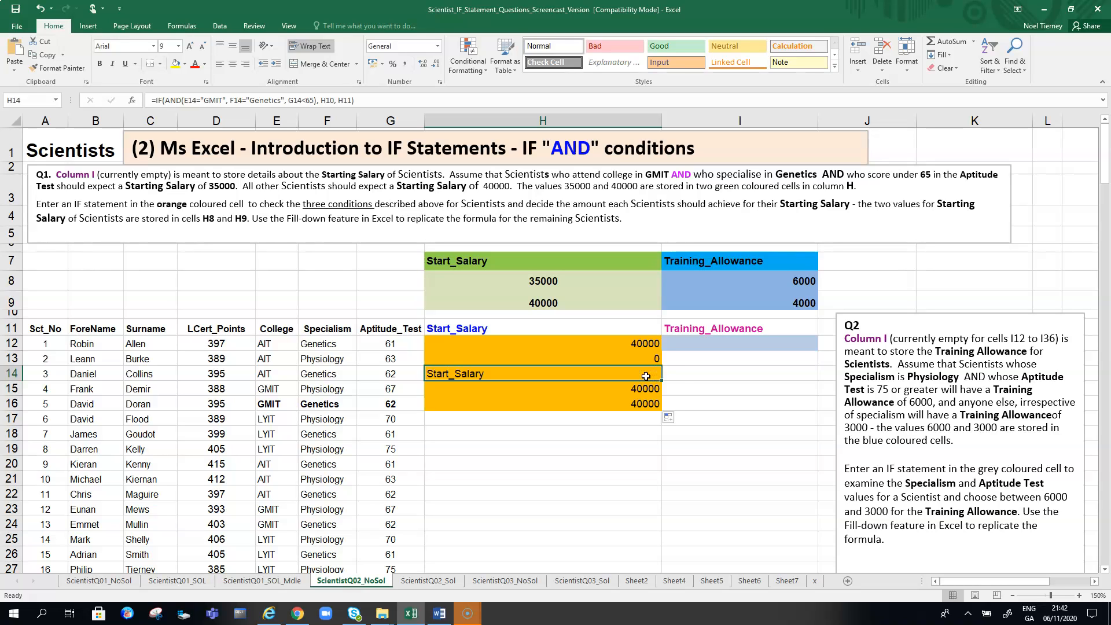
click(647, 387)
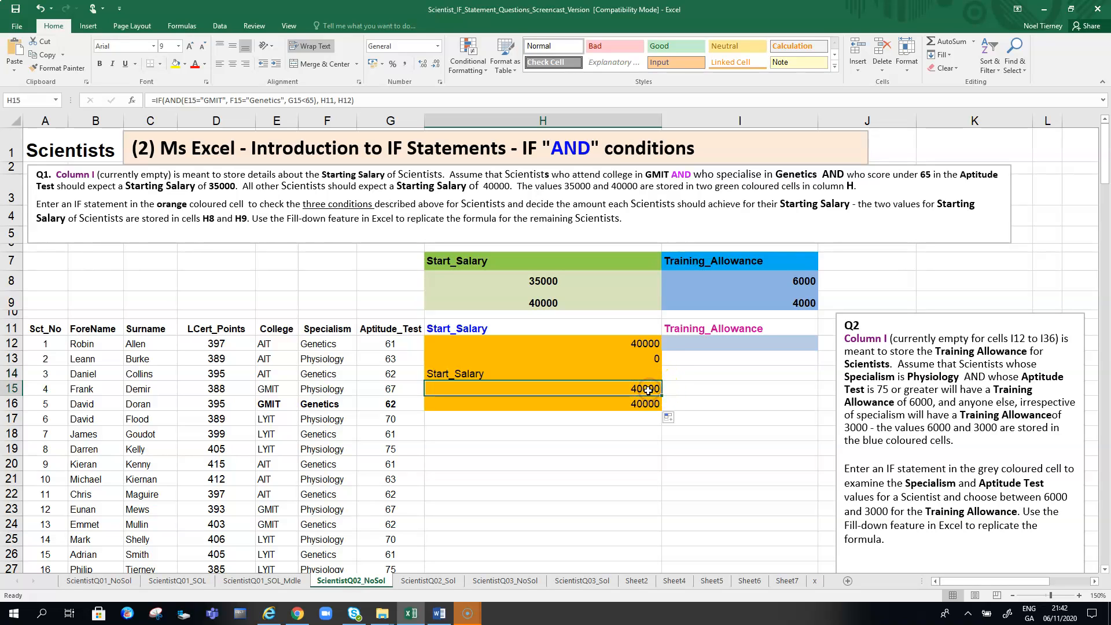
click(643, 404)
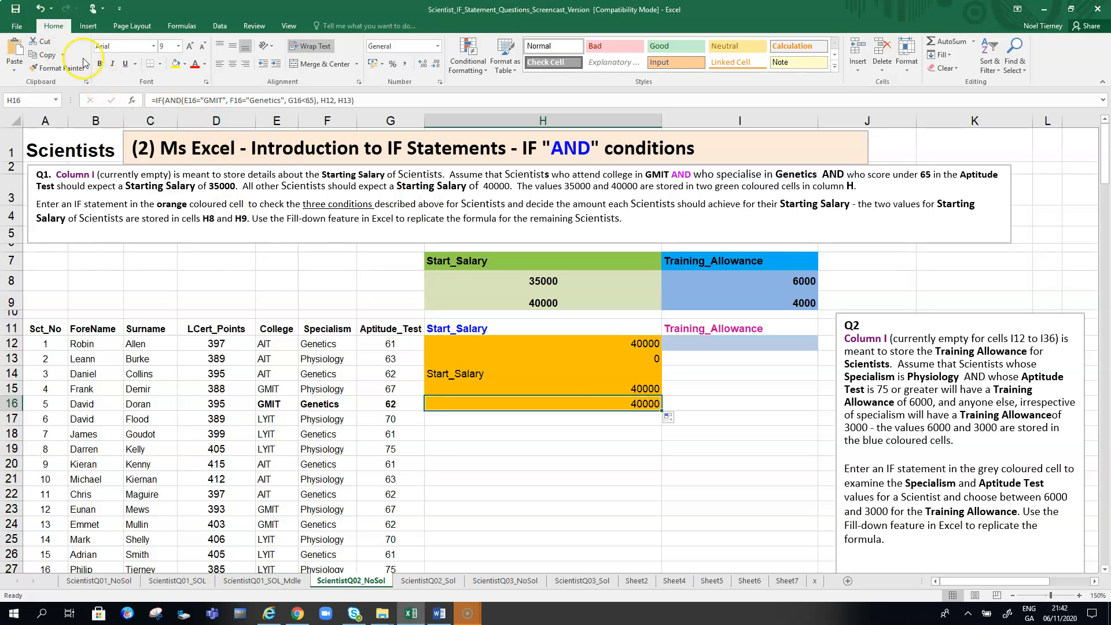
- Undo the fill below H12 and make the two salary references in the H12 formula absolute, as $H$8 and $H$9
click(39, 9)
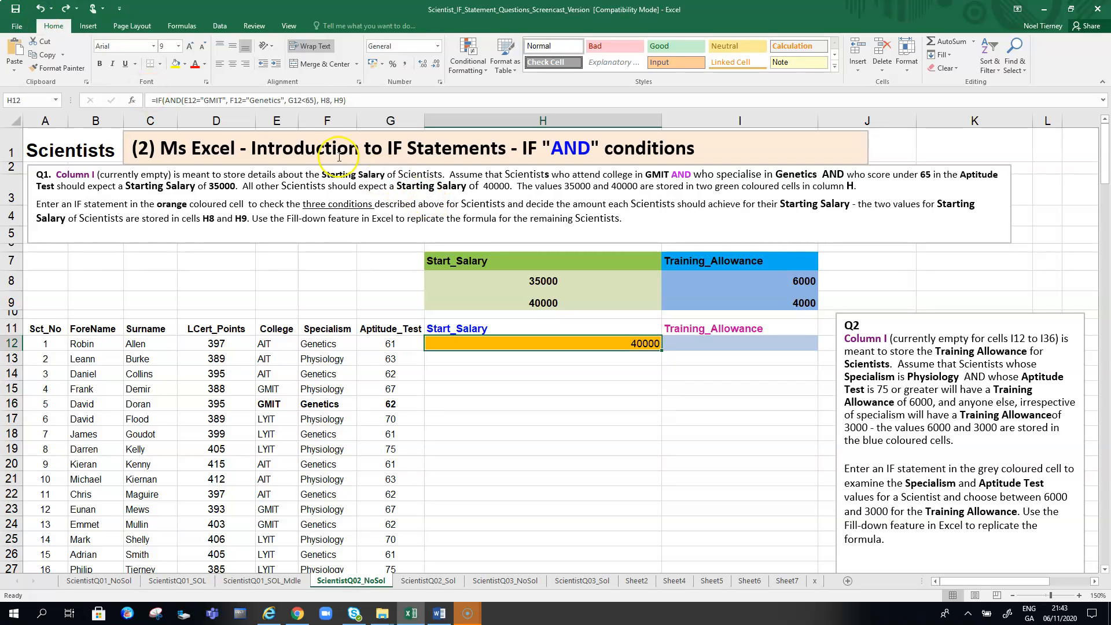
click(326, 100)
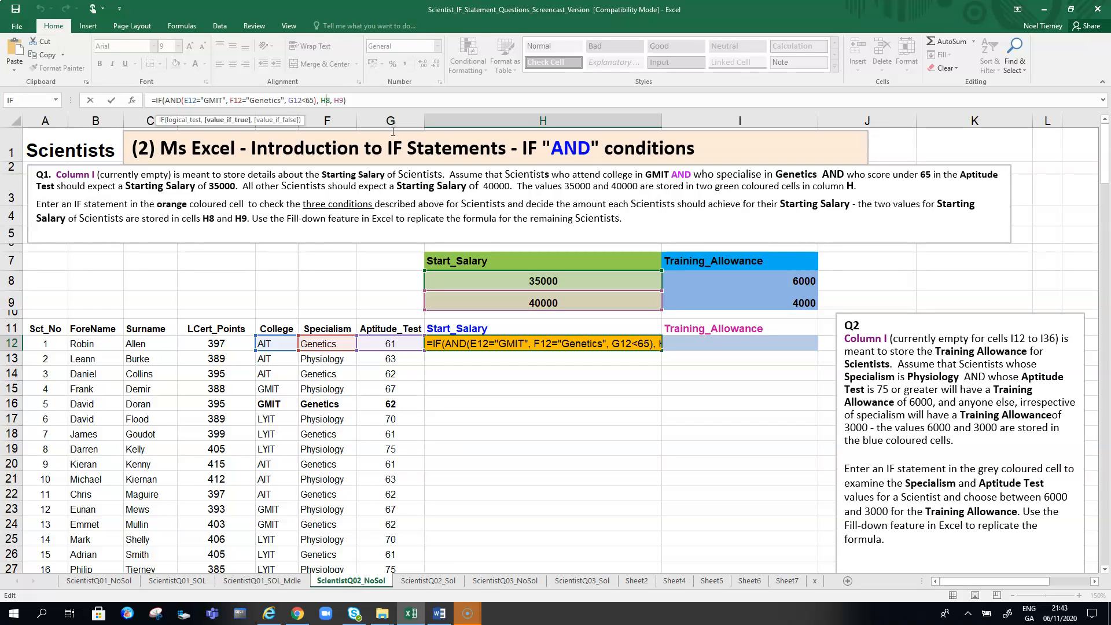
key(F4)
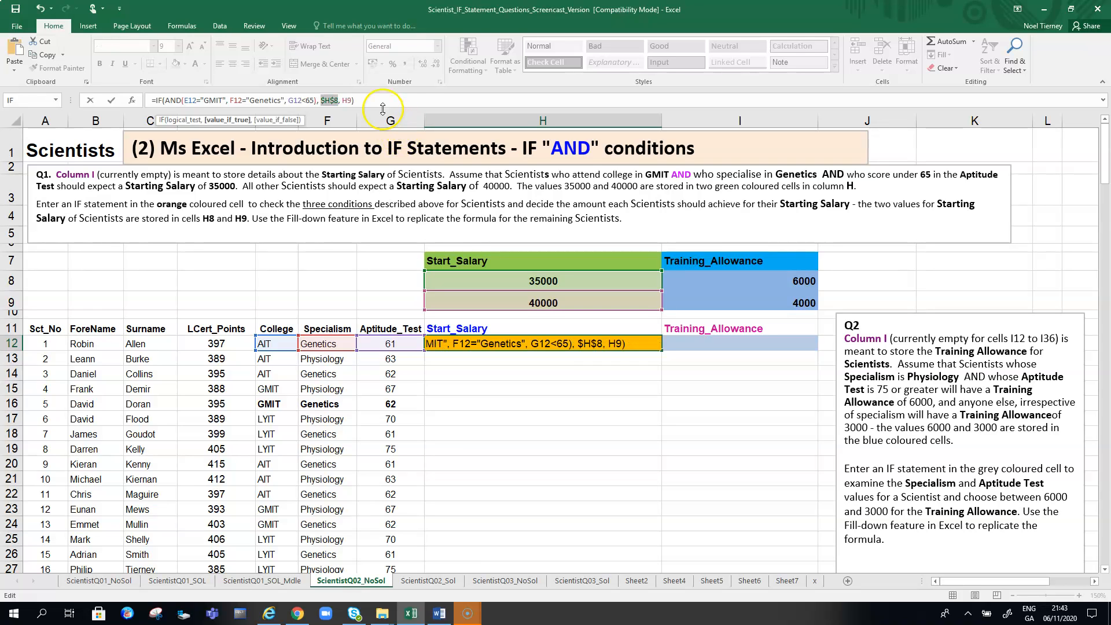
click(350, 107)
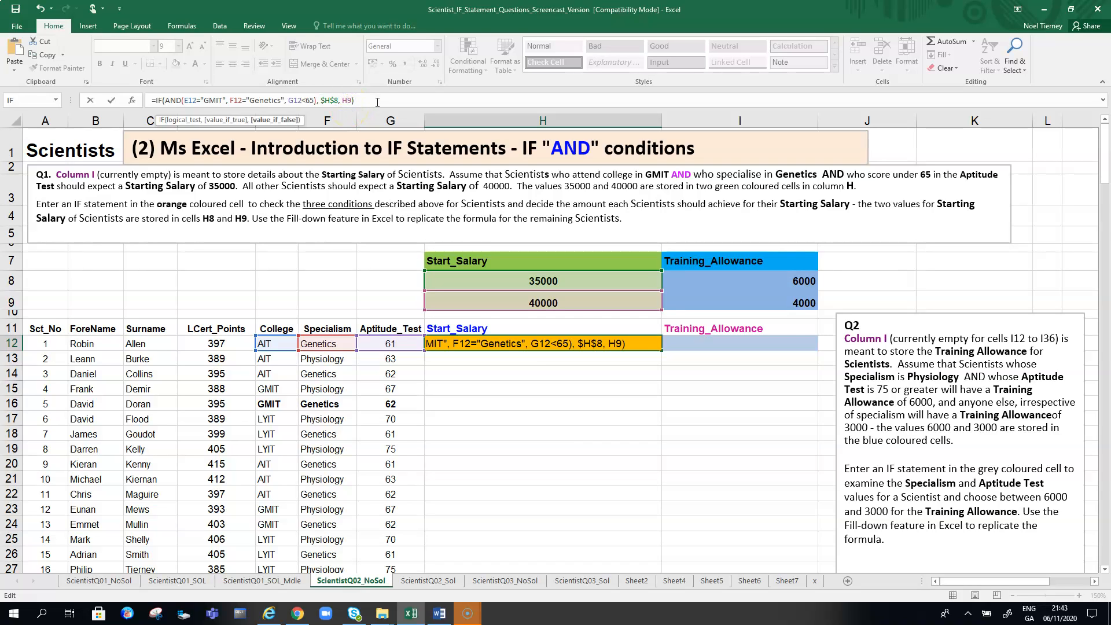
key(F4)
key(Return)
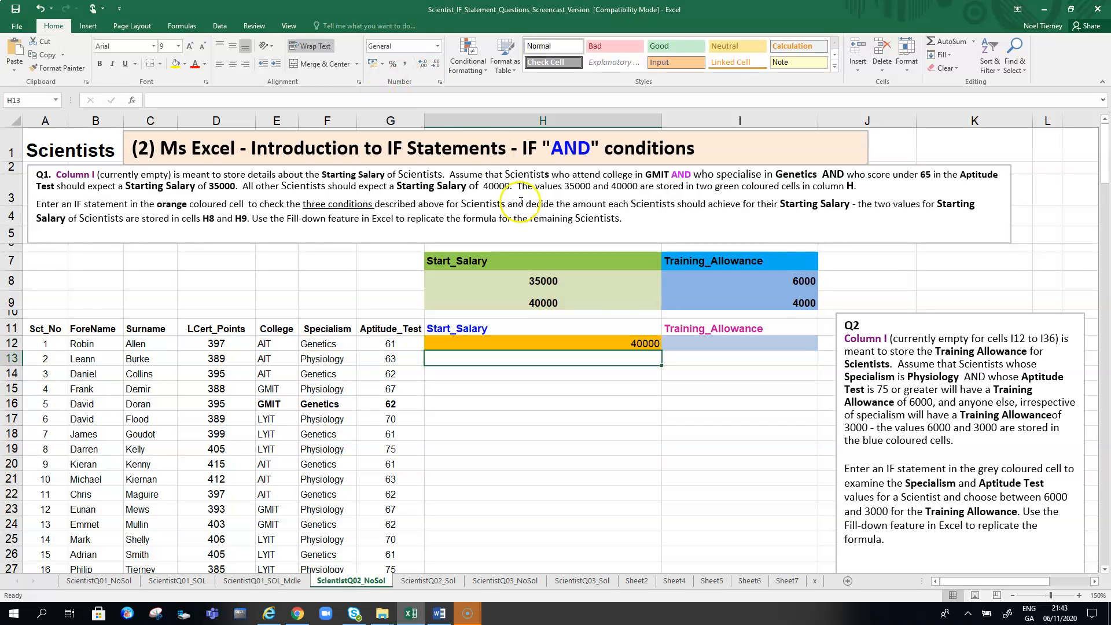
- Fill the H12 starting salary formula down to H24 and bold the college, specialism and aptitude test values in E24:G24
click(606, 341)
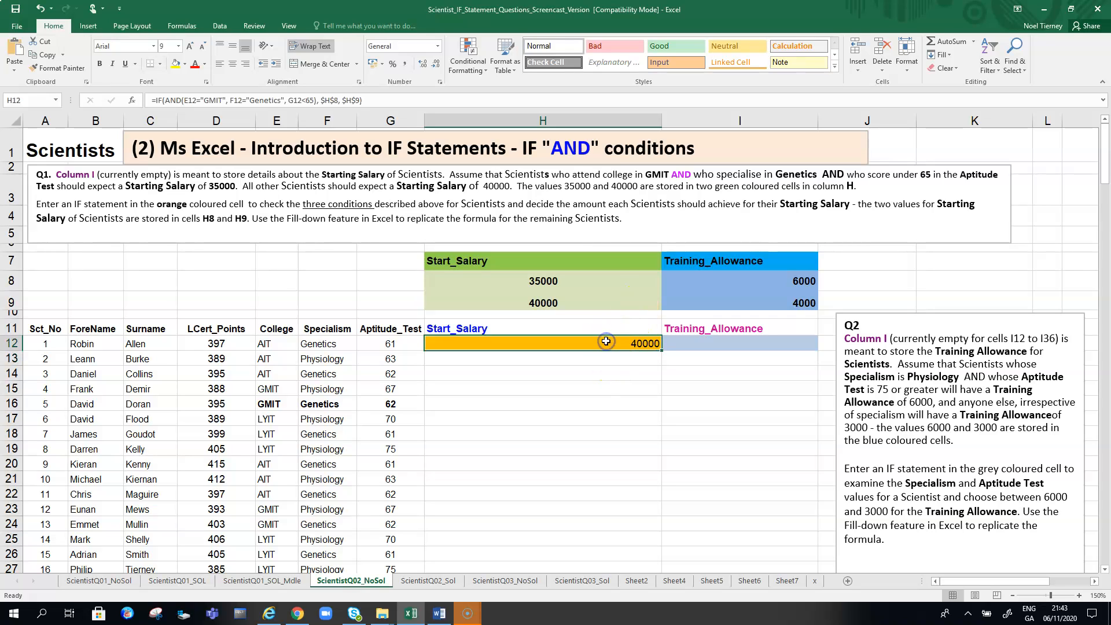
drag(661, 350, 674, 535)
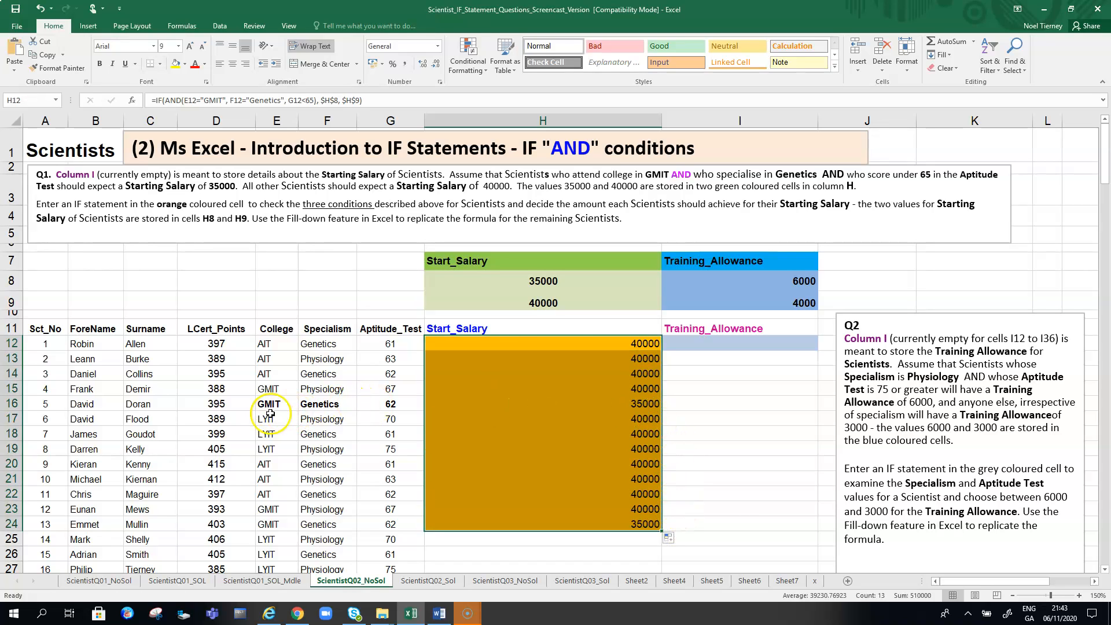
drag(269, 405, 386, 399)
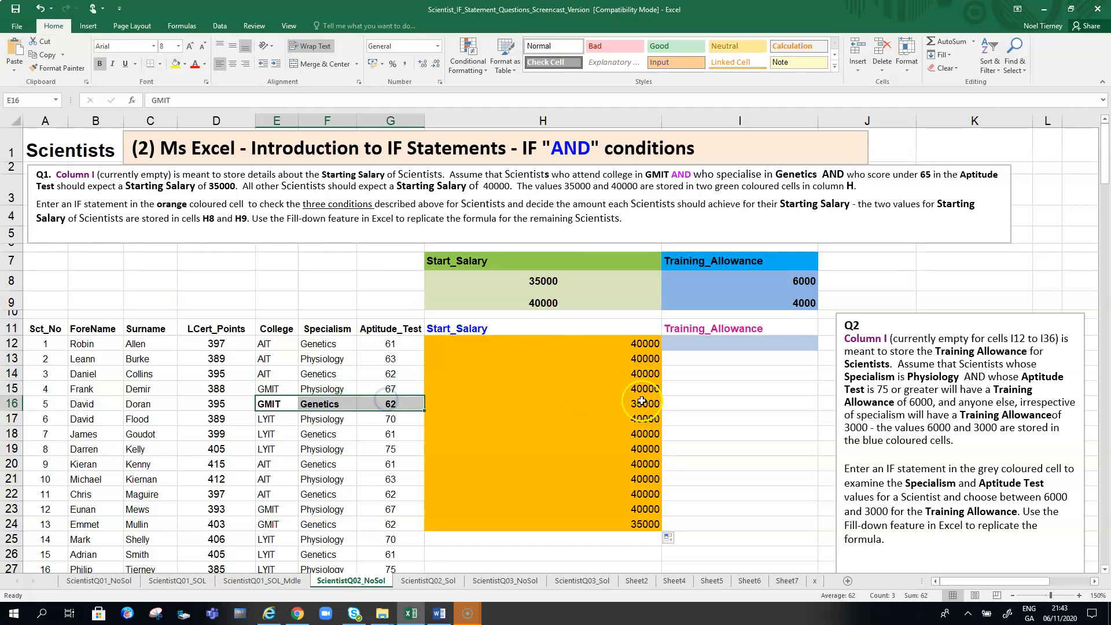
drag(269, 523, 414, 522)
key(ctrl+b)
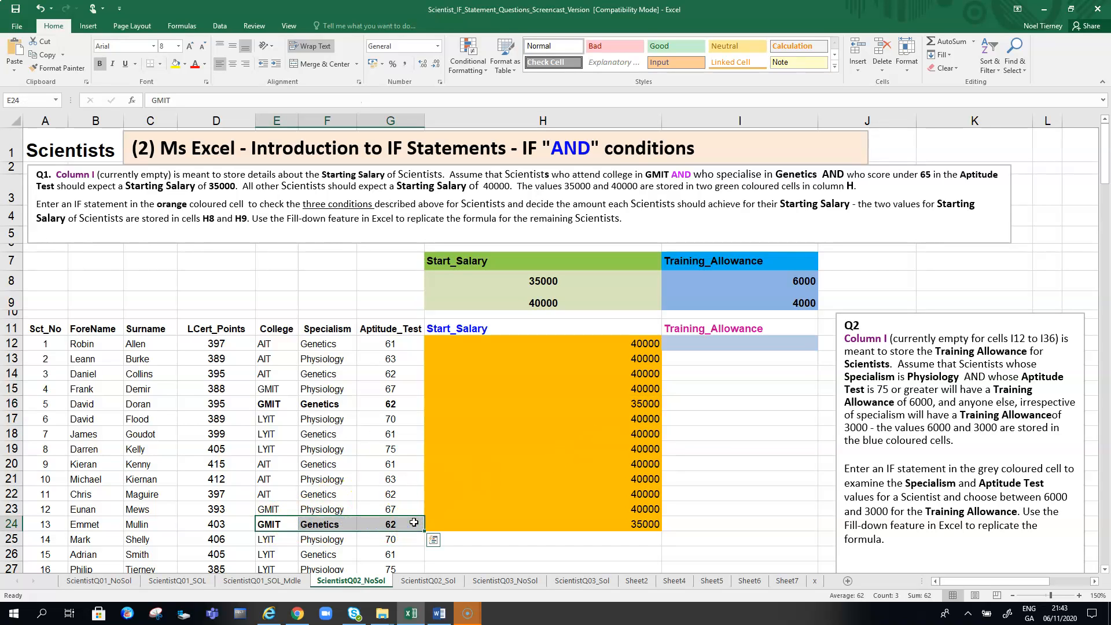
- Fill the starting salary formula from H24 down to H36 and bold the qualifying scientist's values in E32:G32
click(670, 523)
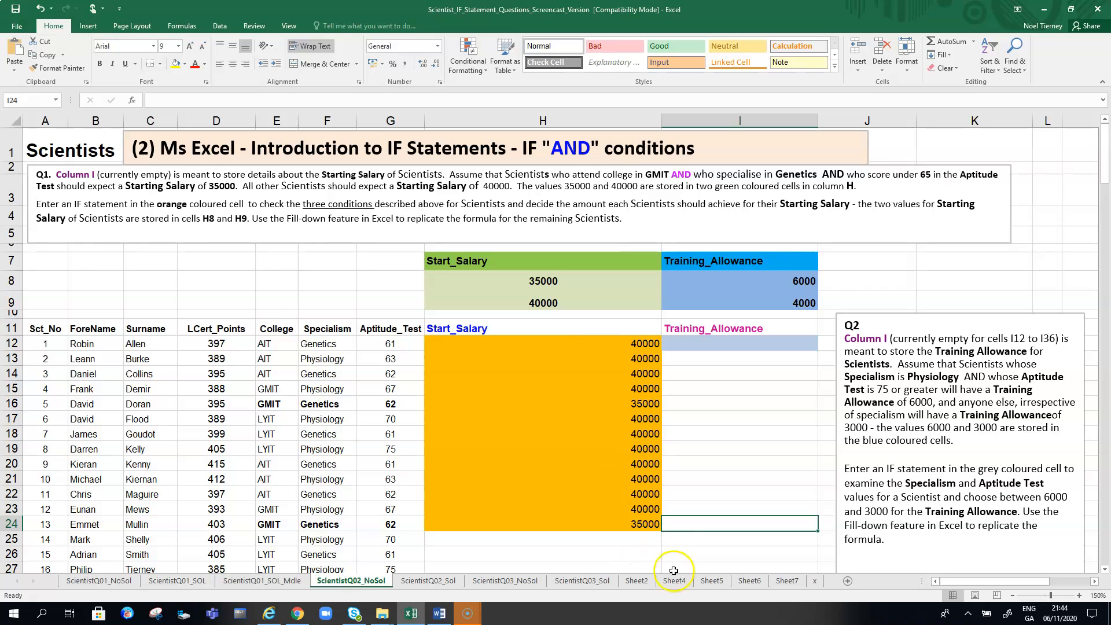
click(644, 523)
drag(660, 531, 655, 502)
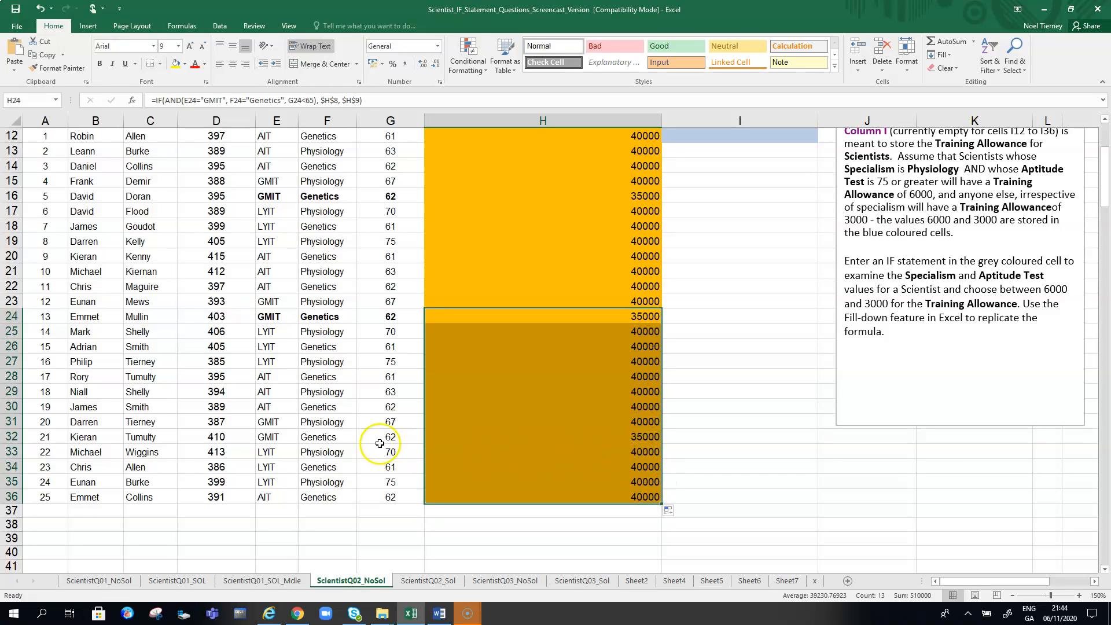
drag(258, 438, 384, 435)
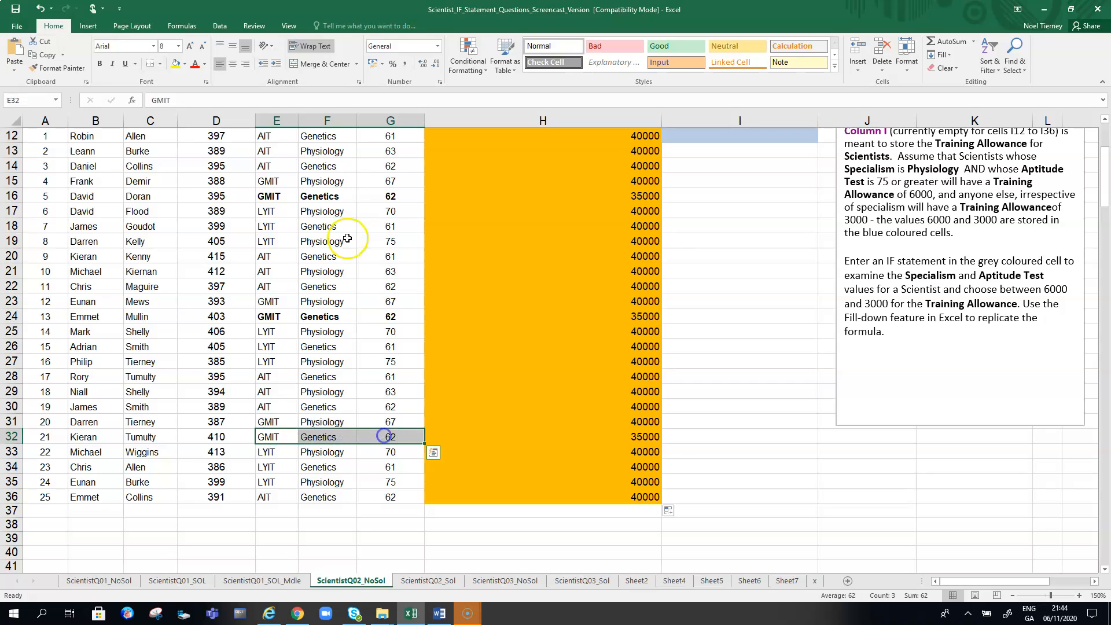
click(99, 64)
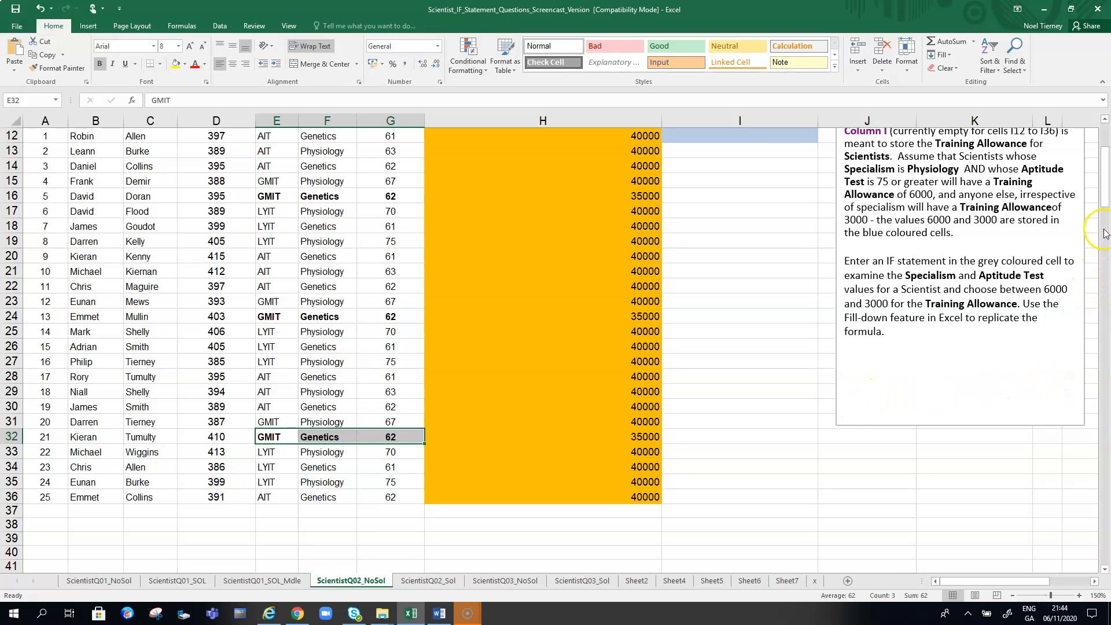
- Examine the H12 formula's parts: the three conditions inside AND, the value if true and the value if false
scroll(1105, 181, up, 2)
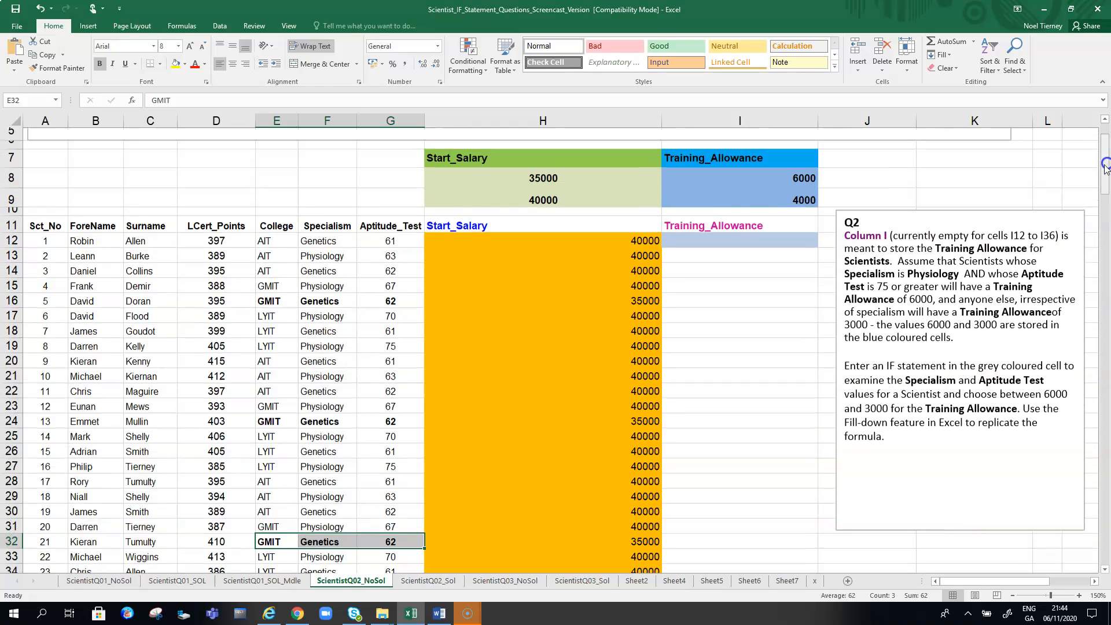
click(480, 228)
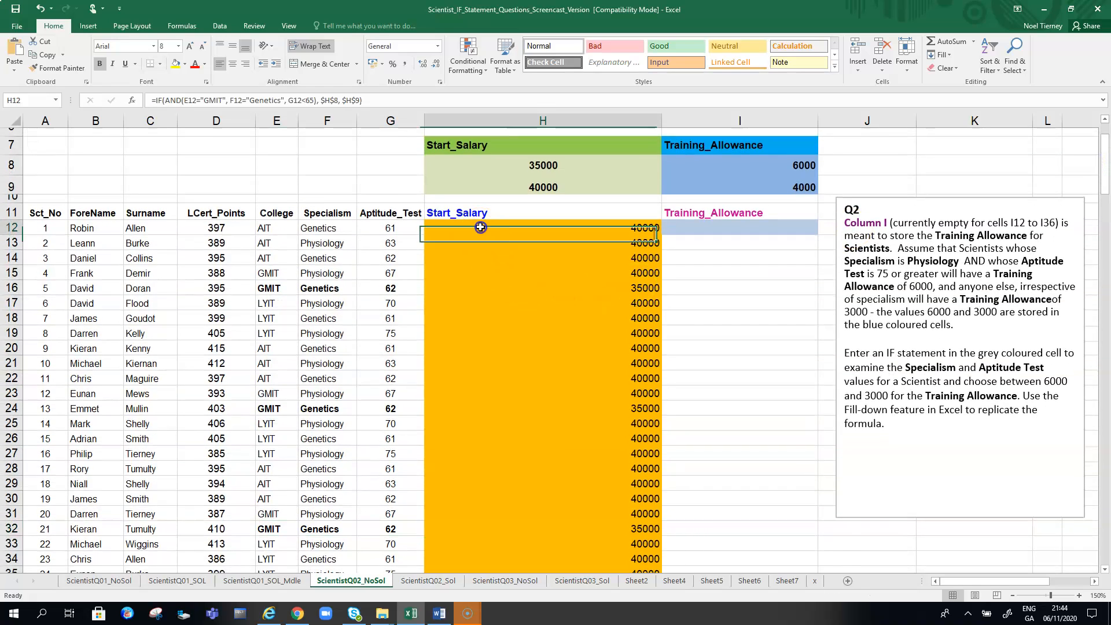
click(177, 102)
click(166, 101)
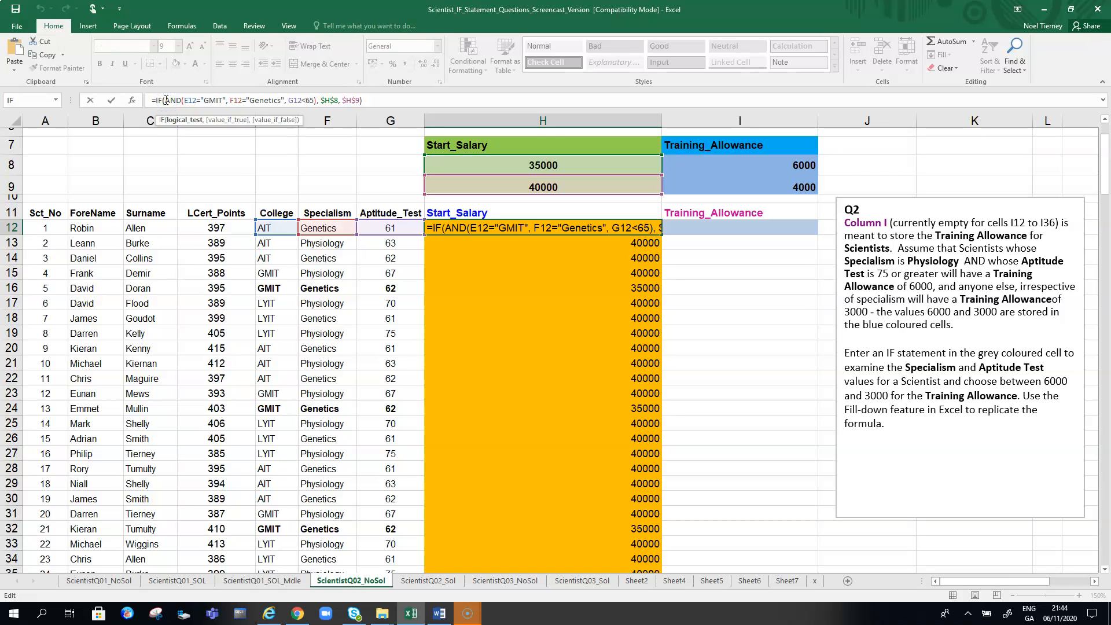
click(182, 101)
drag(188, 100, 306, 100)
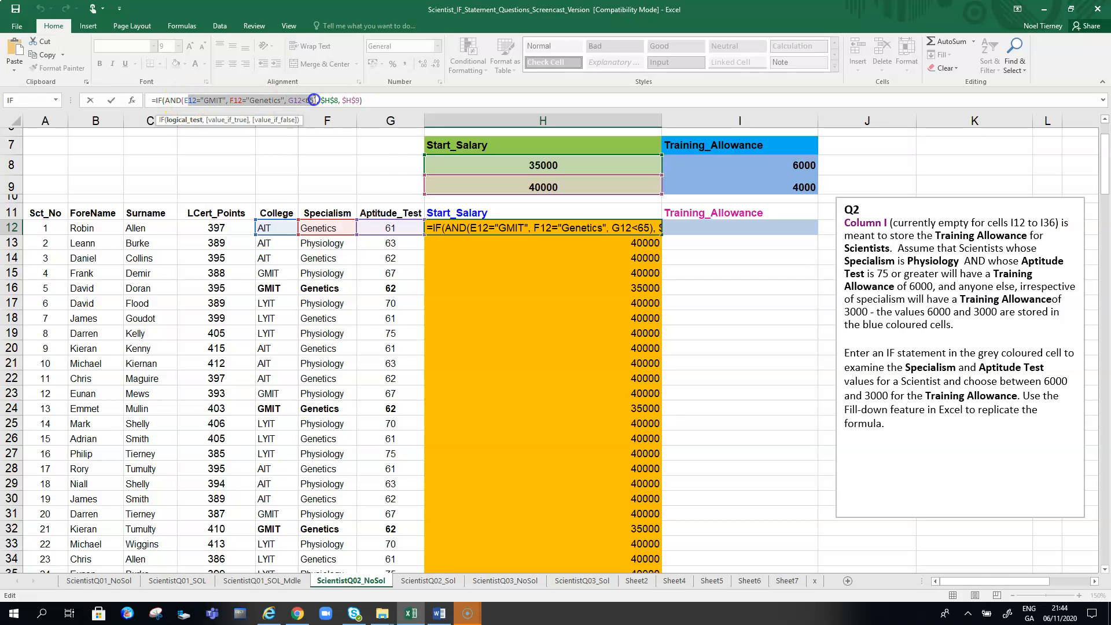
drag(184, 100, 311, 102)
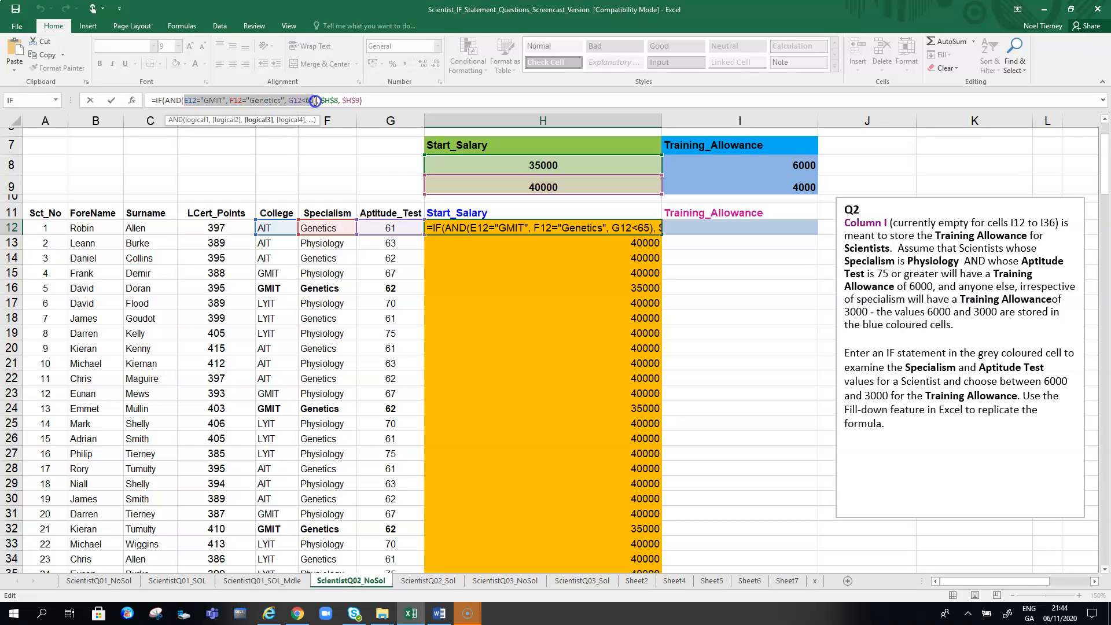
click(321, 101)
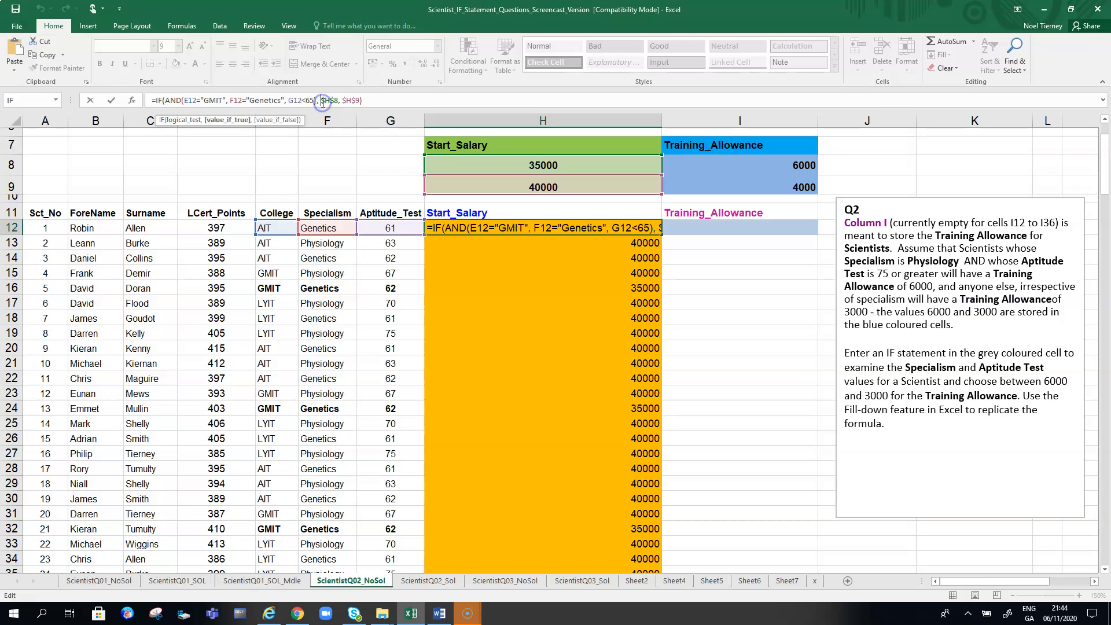
drag(184, 100, 313, 100)
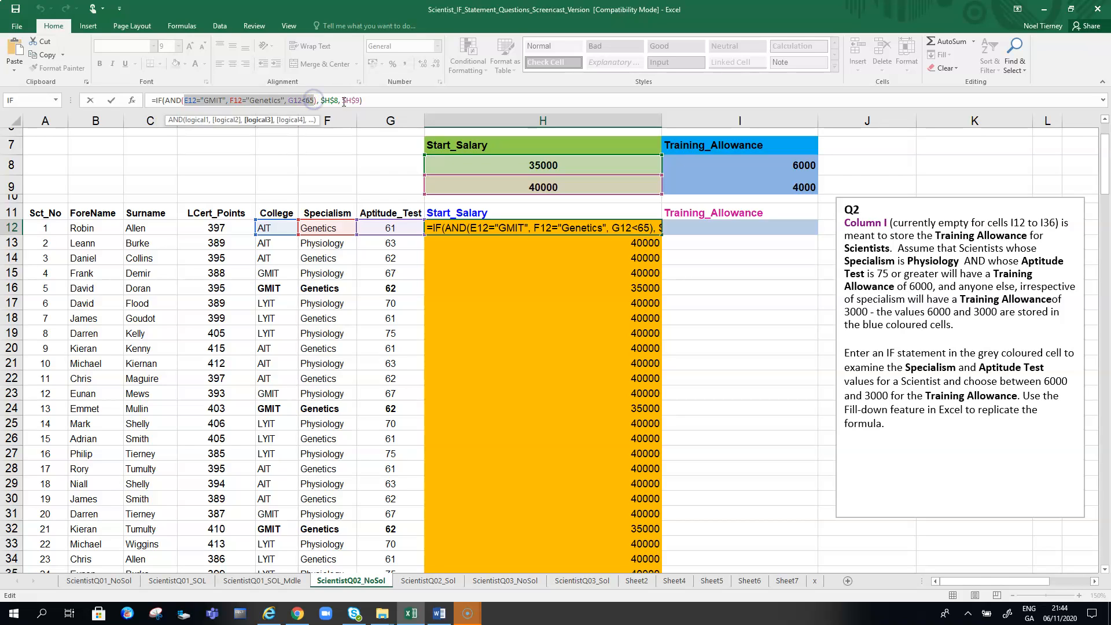
click(330, 100)
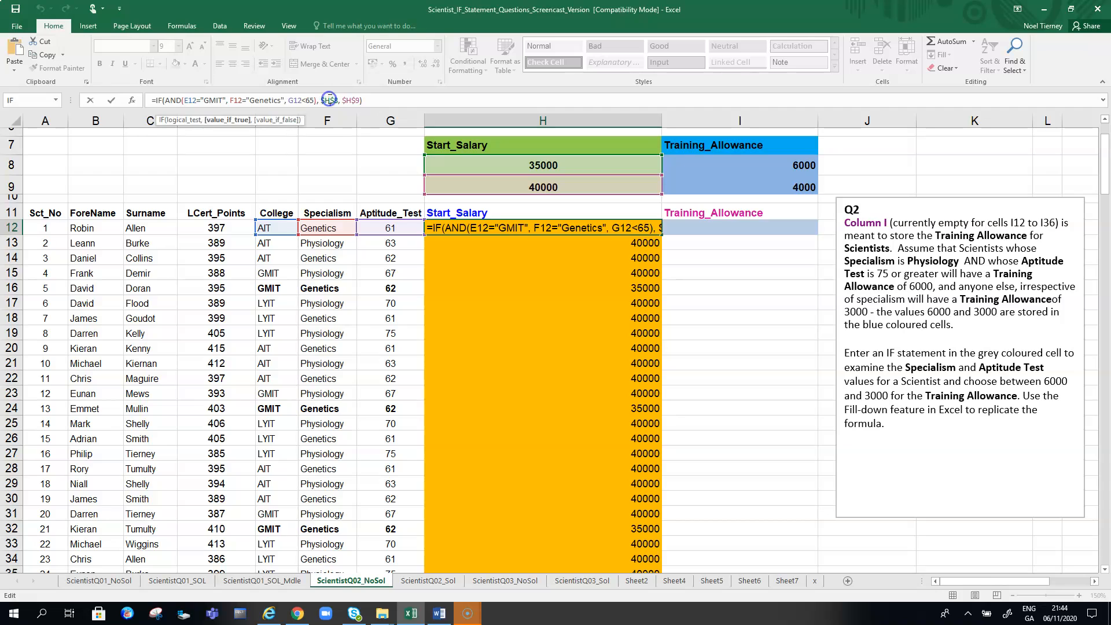
click(352, 99)
key(Return)
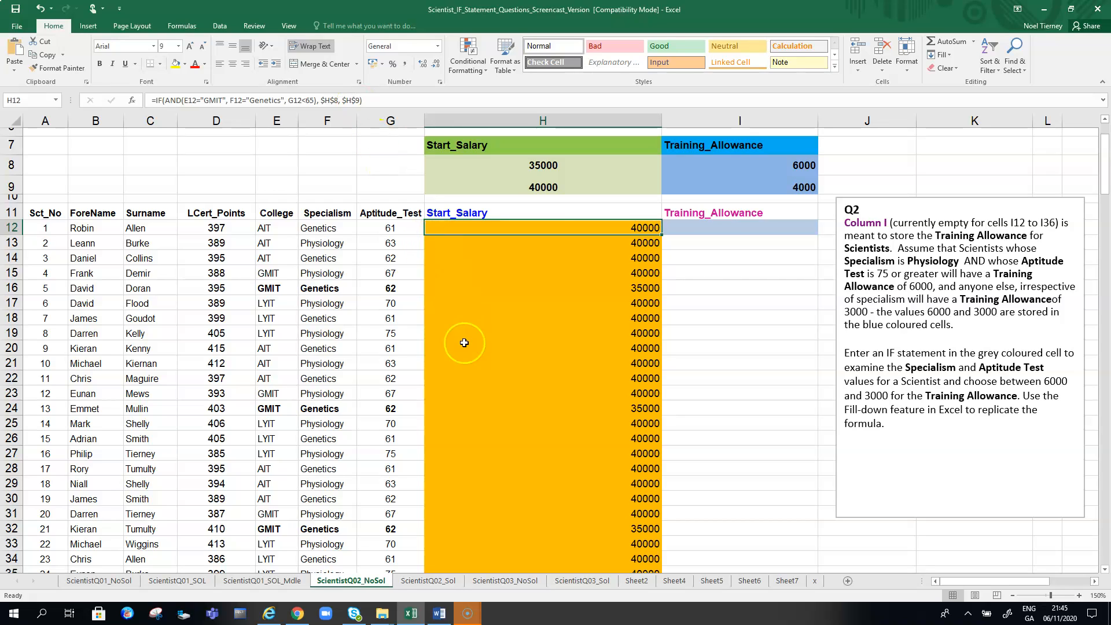
- Bold the 35000 starting salaries in H16 and H24
click(652, 288)
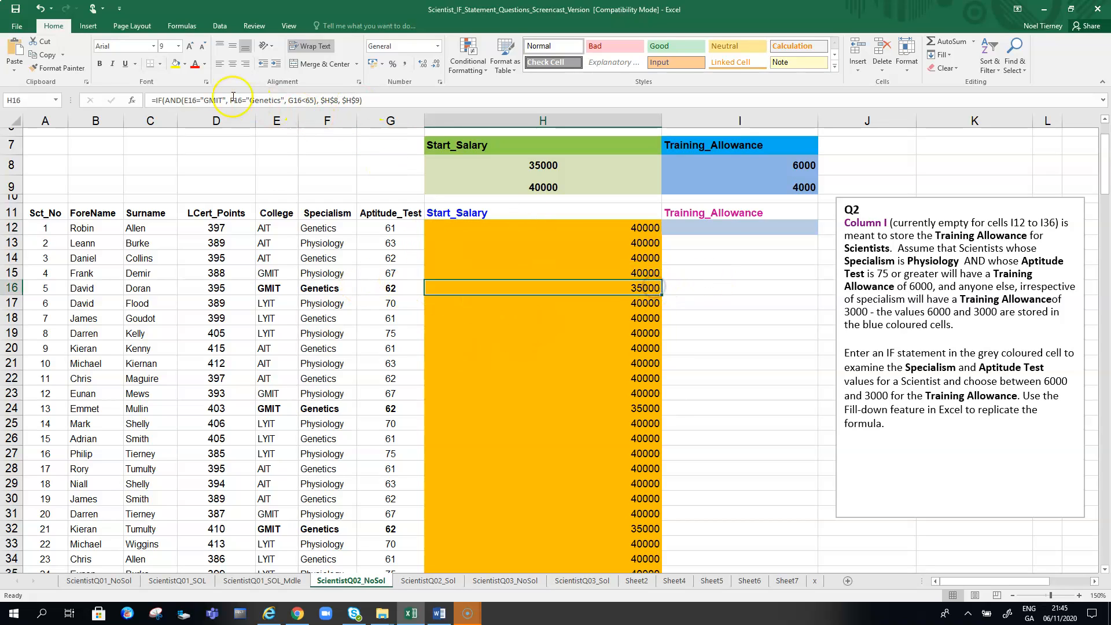
click(100, 64)
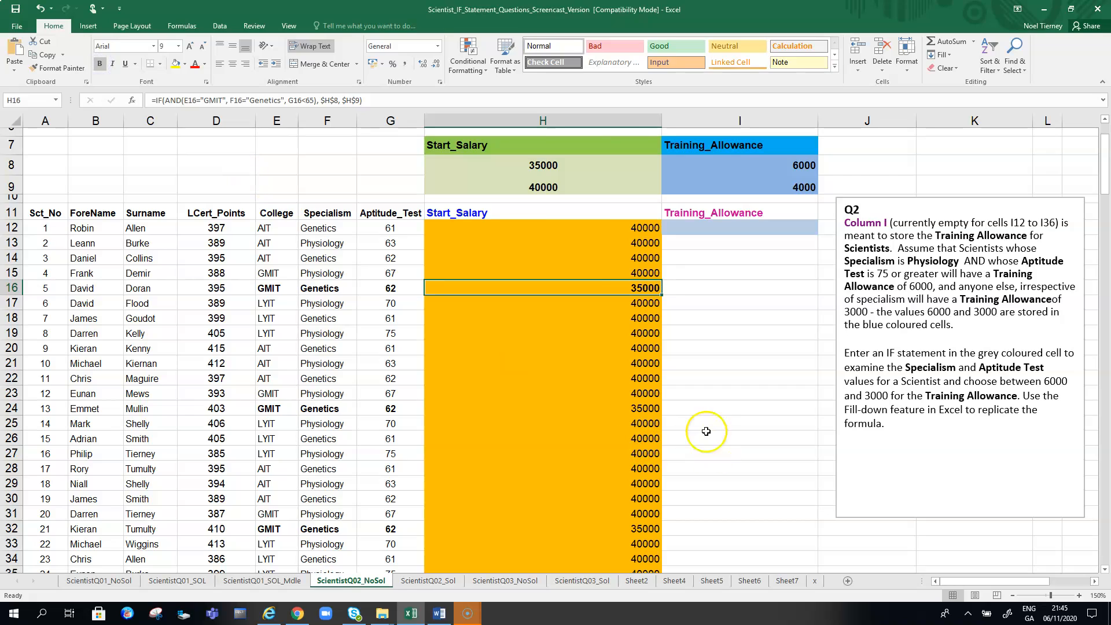
click(641, 408)
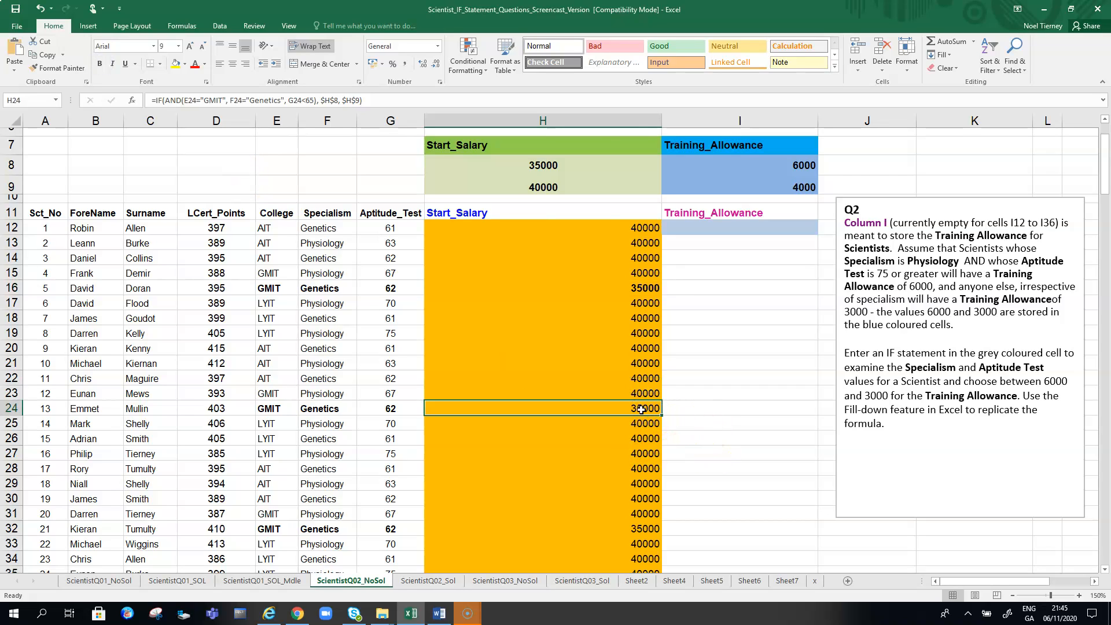
click(99, 64)
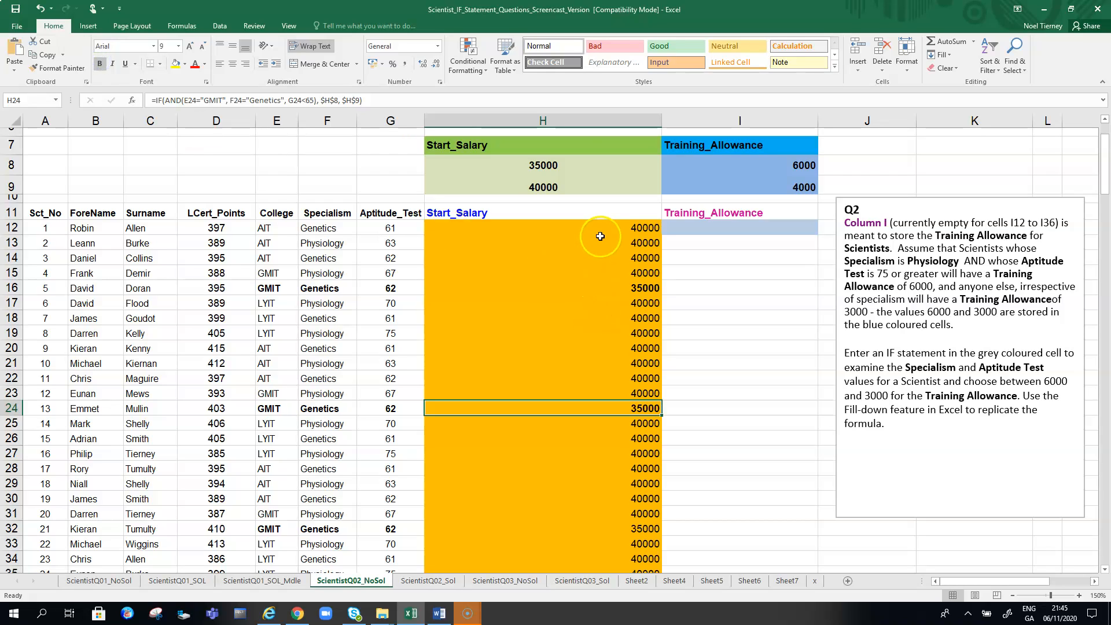